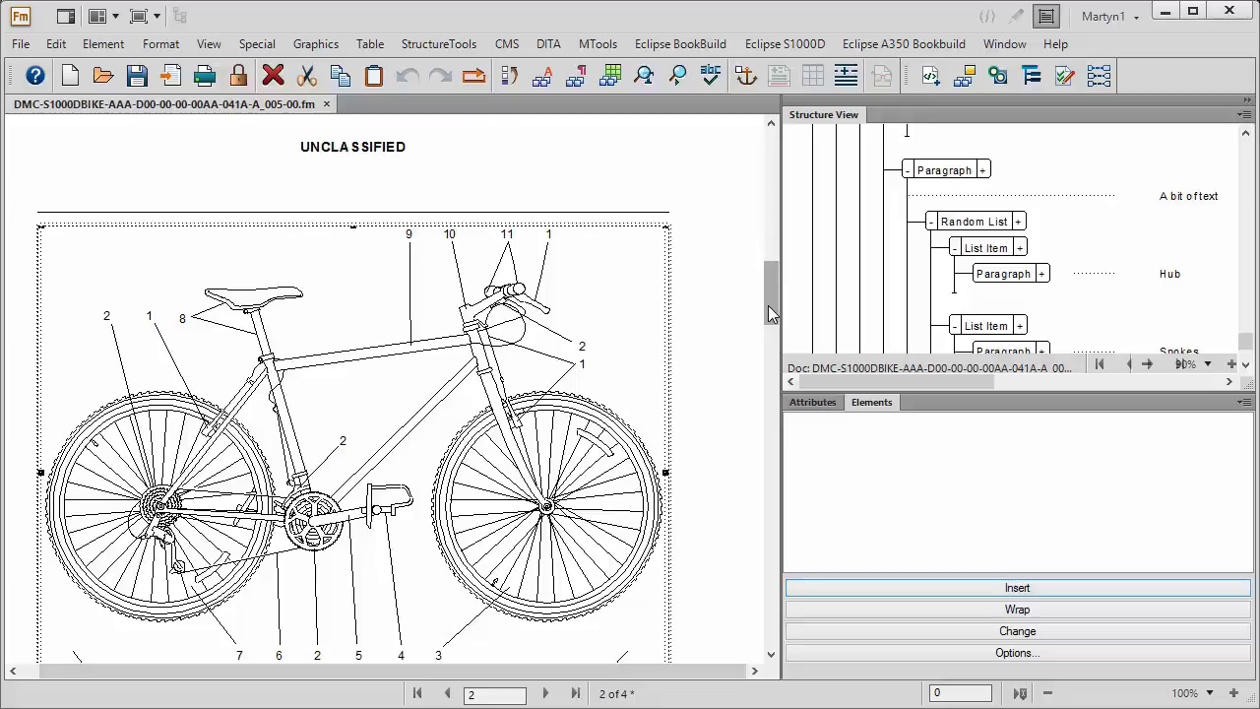
Step: Examine the figure cross-references for the frame, rear wheel and front wheel in the Bicycle parts table
drag(768, 307, 762, 374)
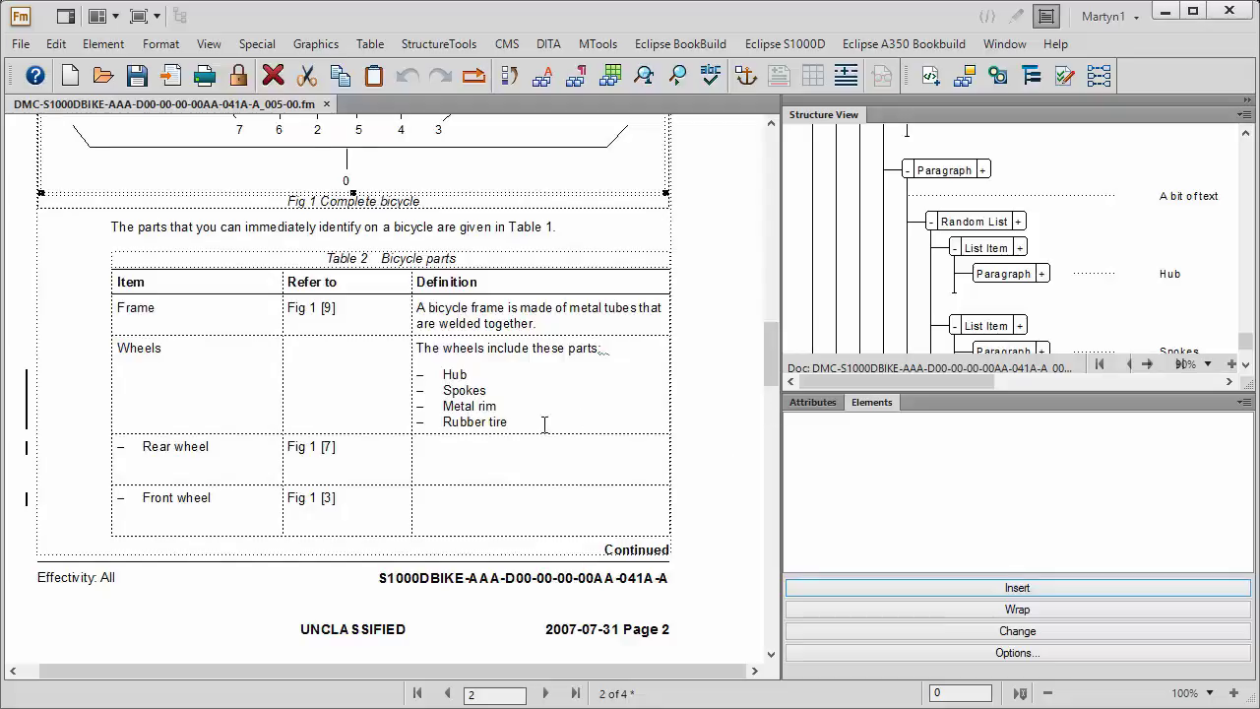
click(328, 309)
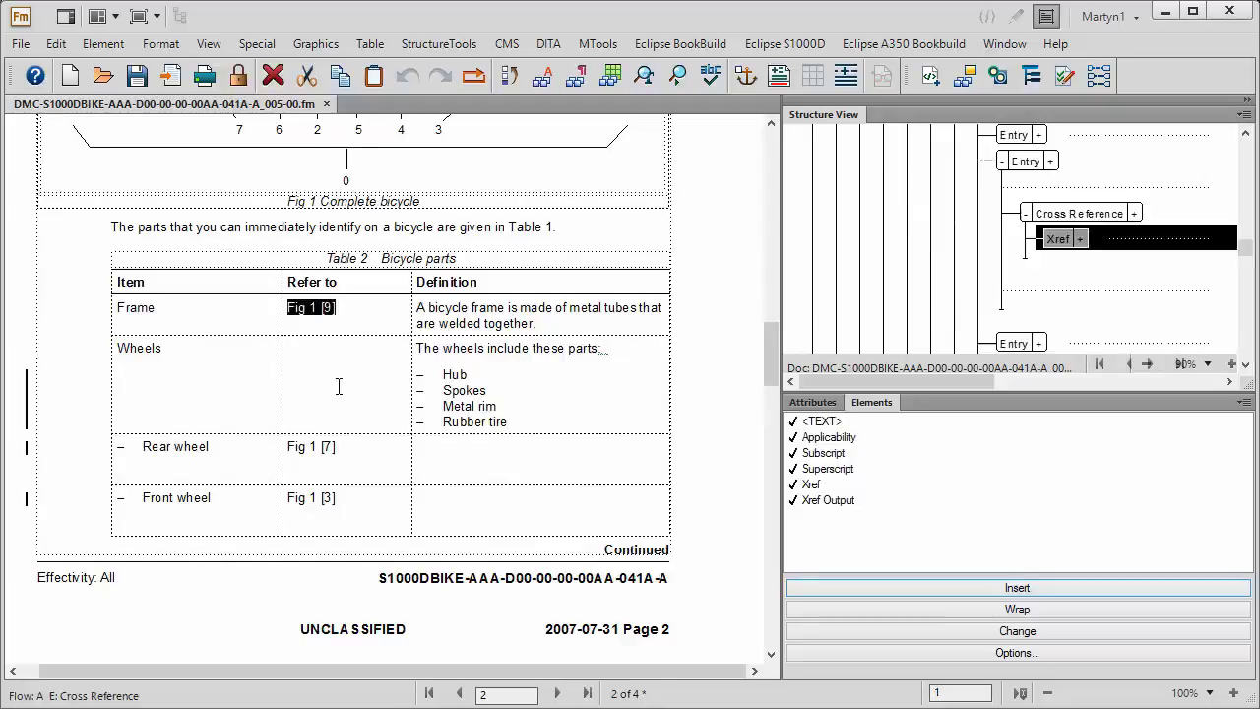
click(328, 447)
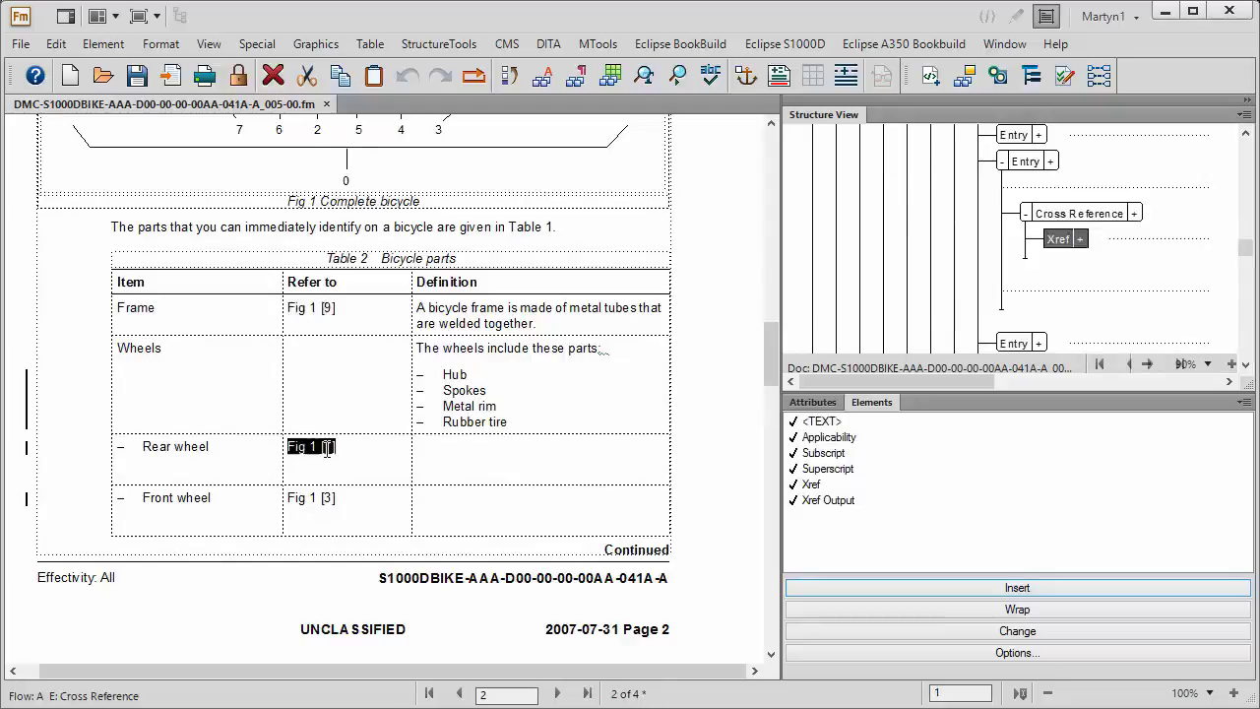
click(331, 507)
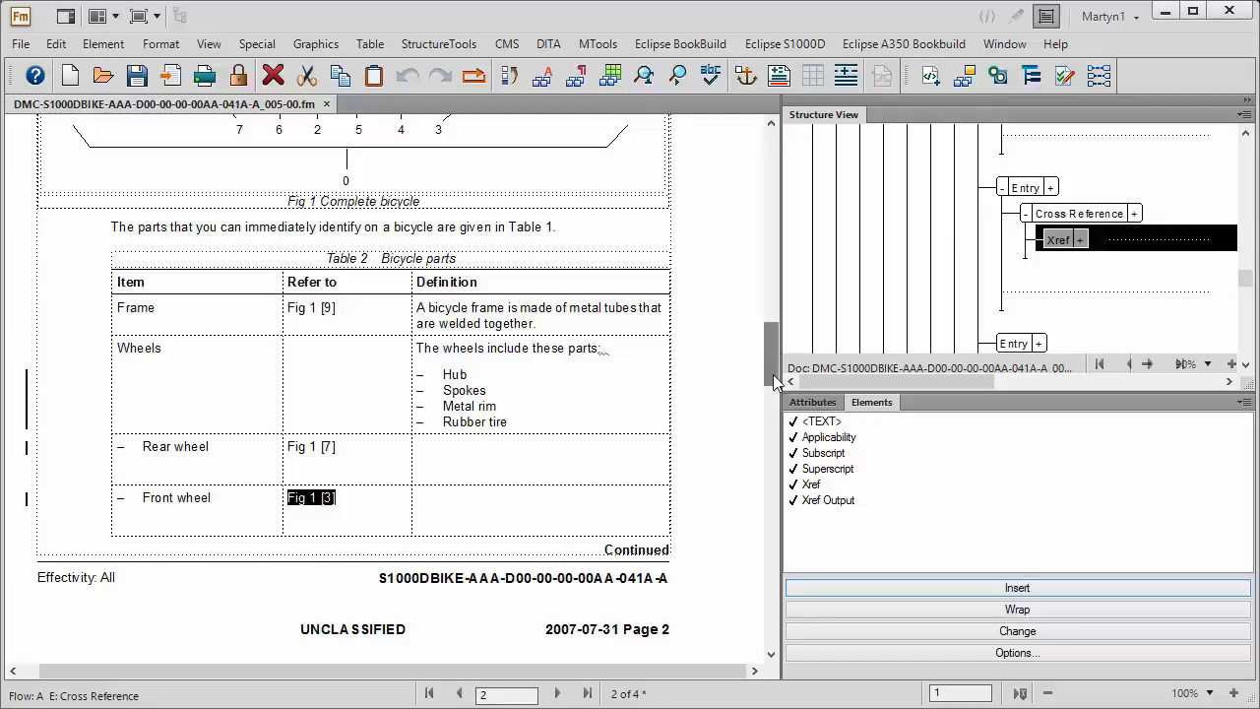
Step: Start a Cross Reference element of the hotspot type after "Hub" in the list under "A bit of text"
drag(772, 363, 743, 496)
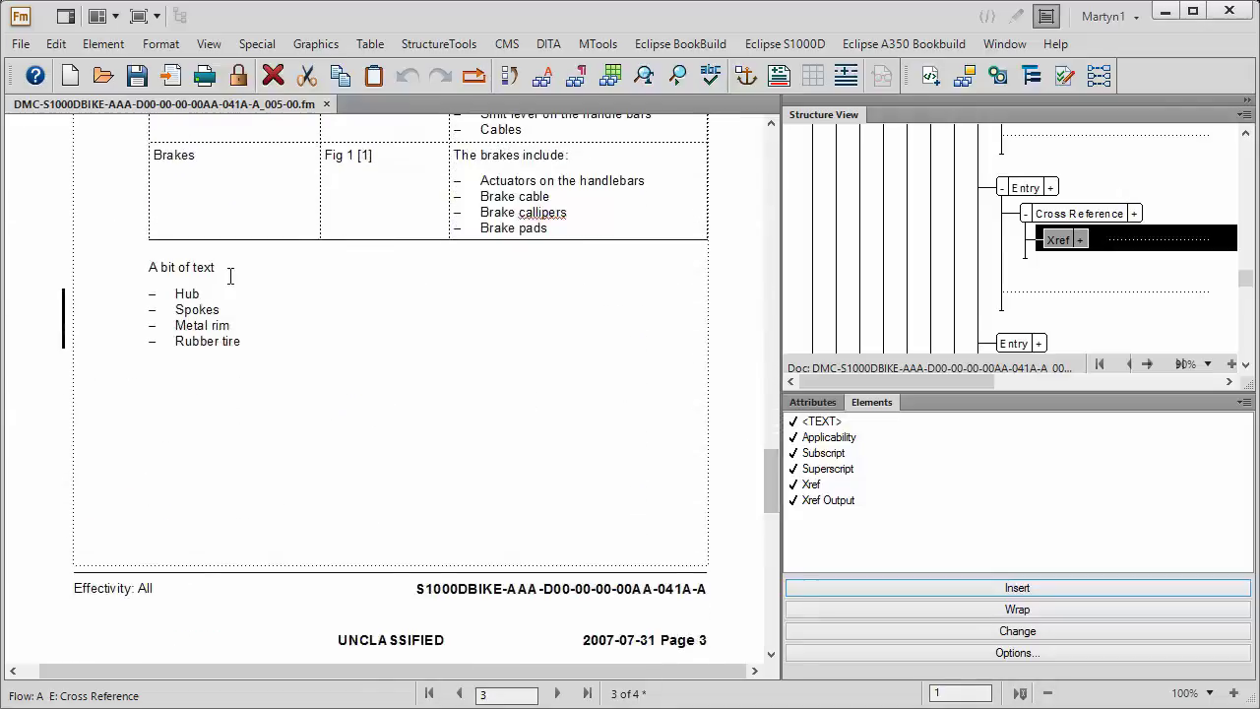
click(228, 291)
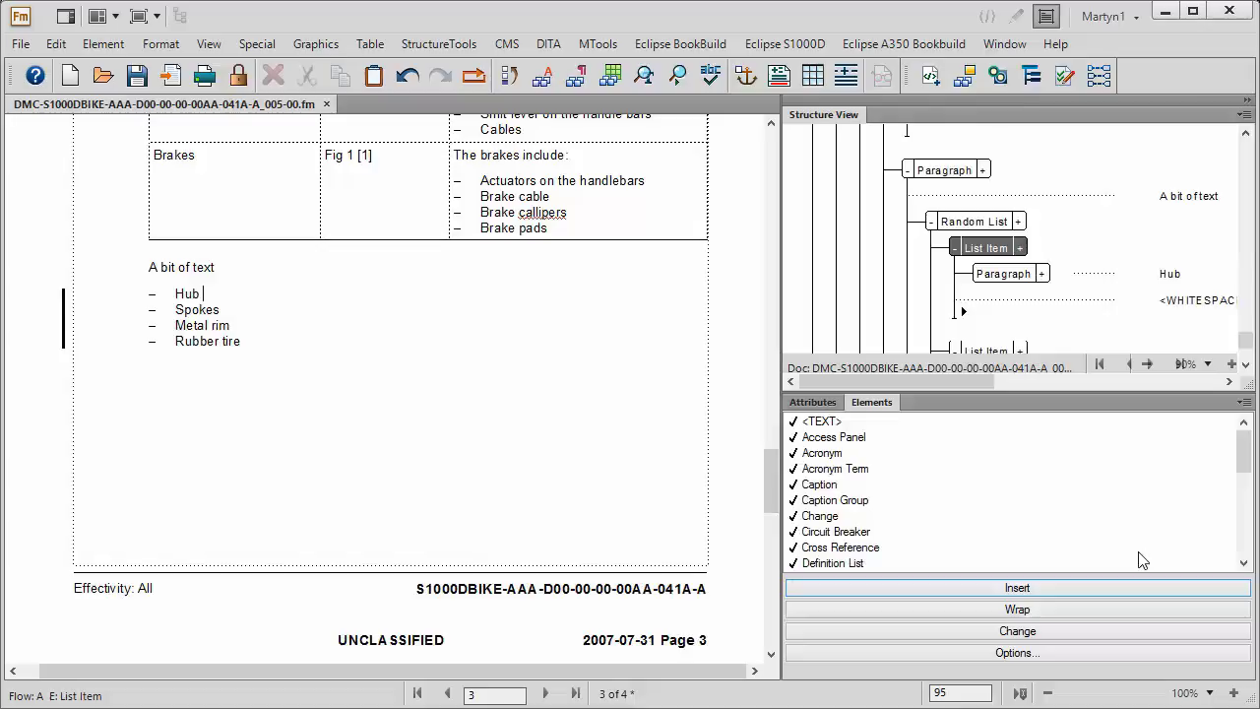
click(852, 550)
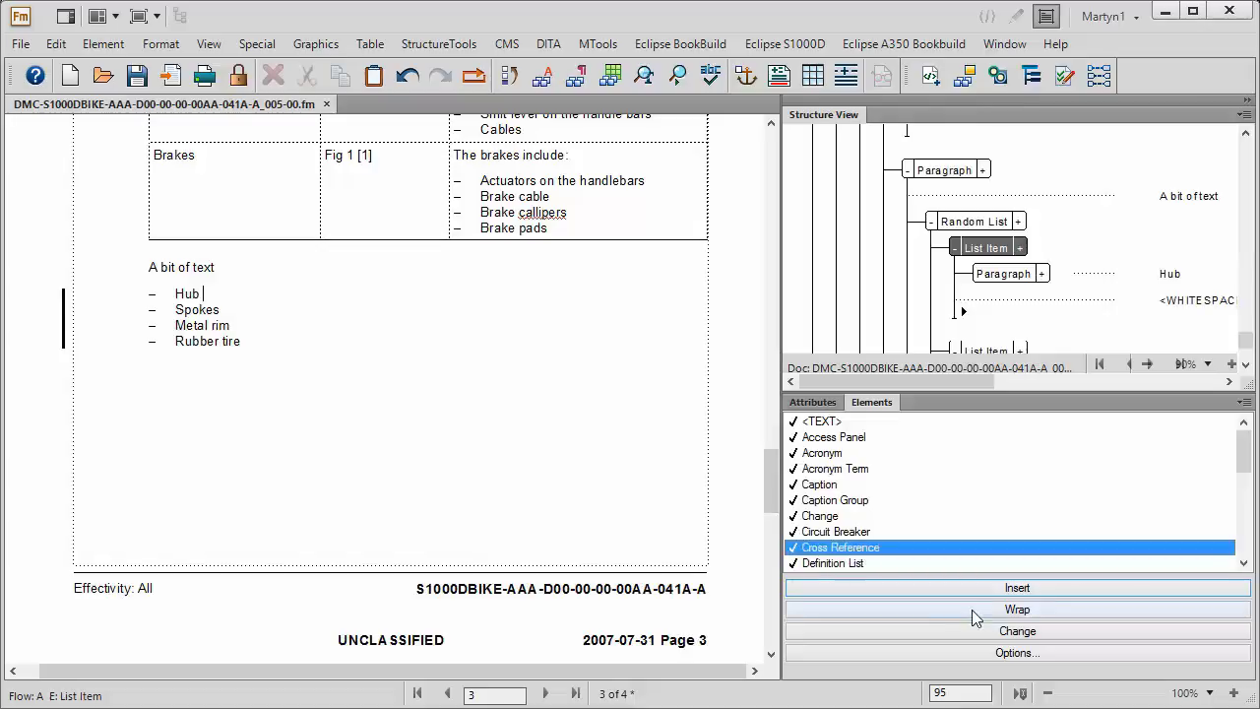
click(999, 588)
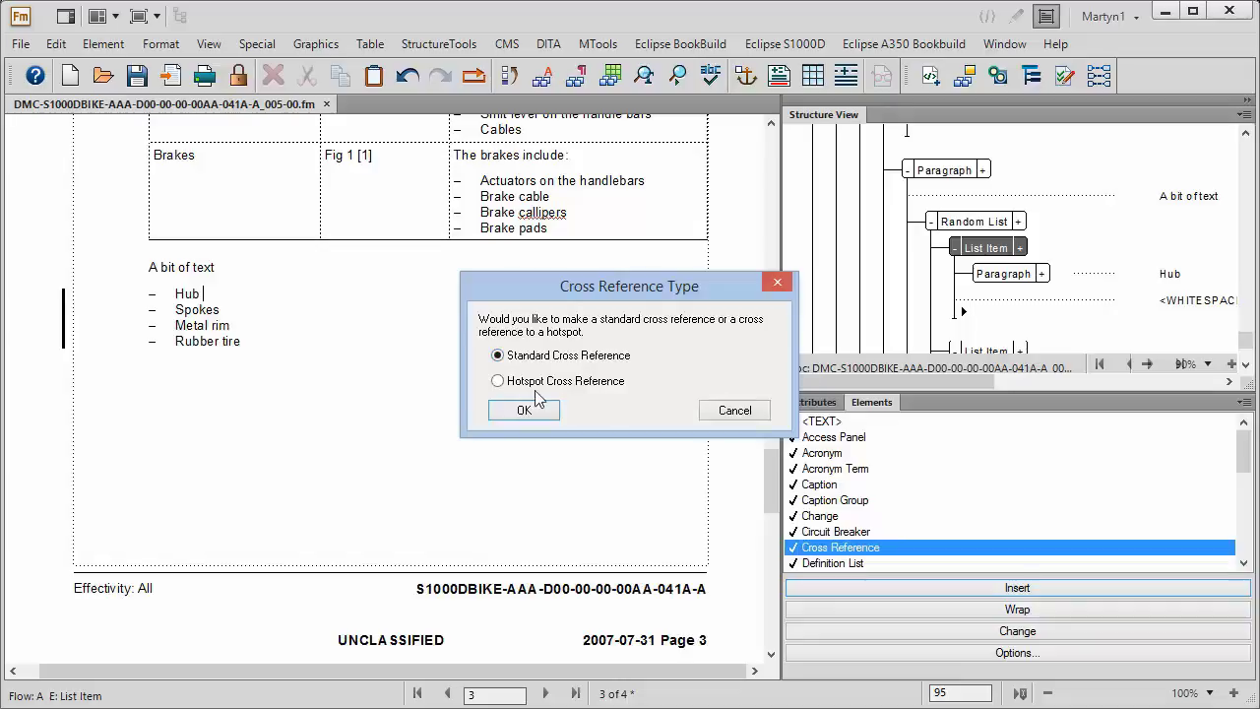
click(497, 380)
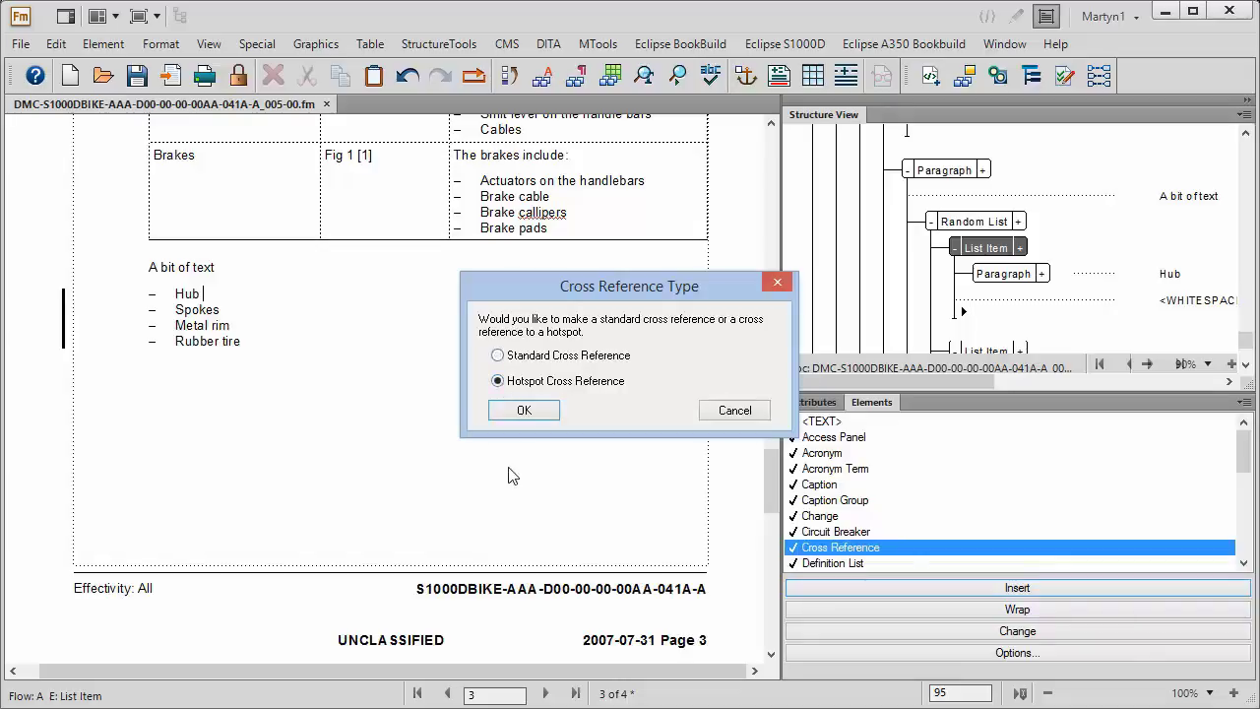
click(528, 412)
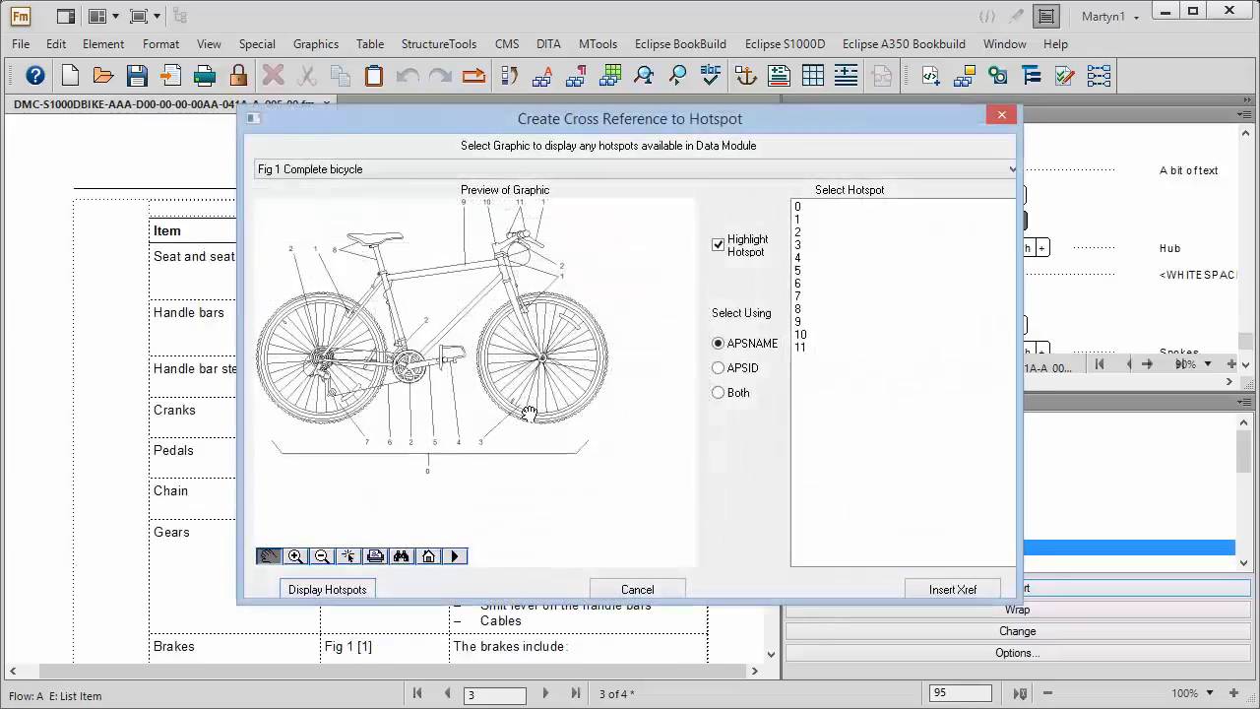
Step: Point the Hub cross-reference to hotspot 2 of Fig 1 Complete bicycle and insert it
drag(763, 115, 786, 137)
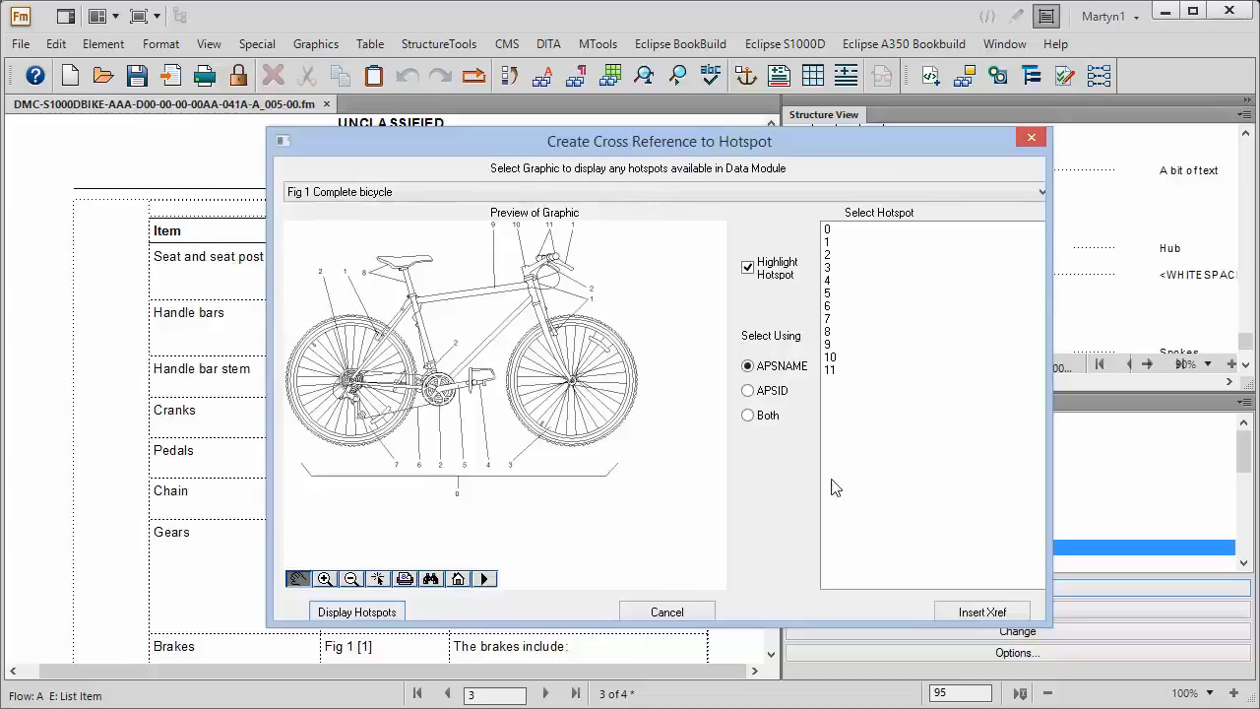
click(830, 294)
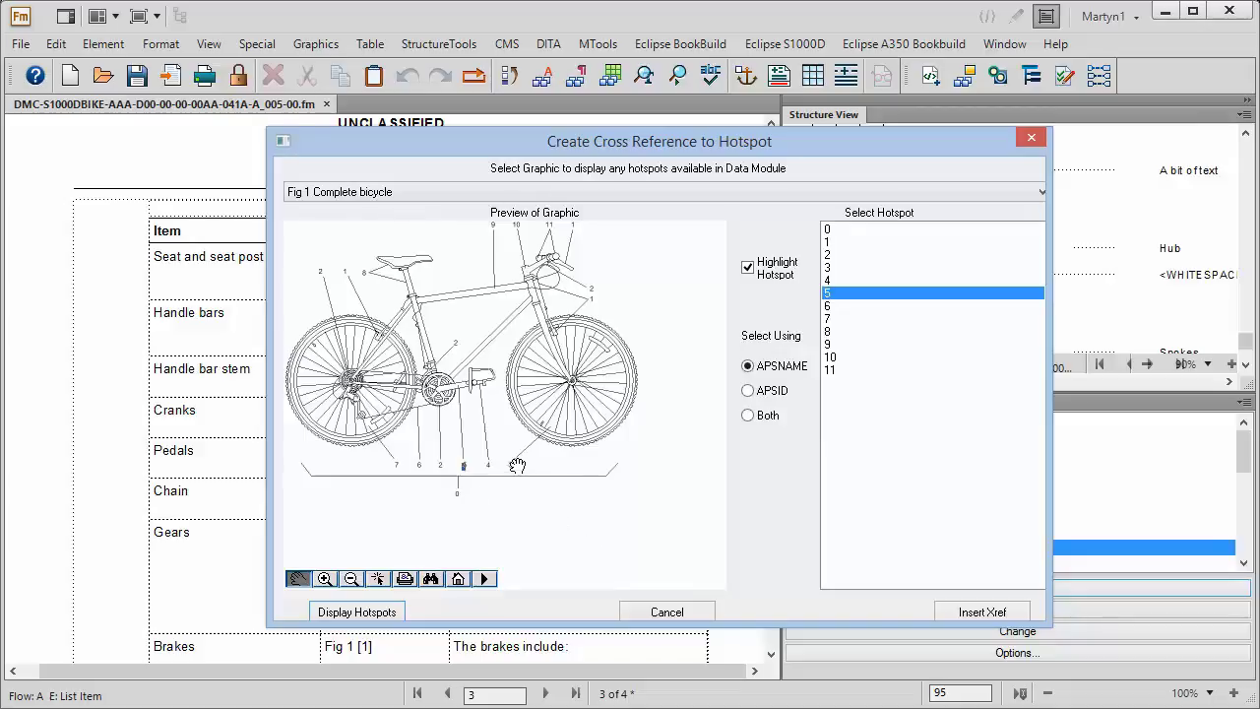
drag(517, 469, 525, 476)
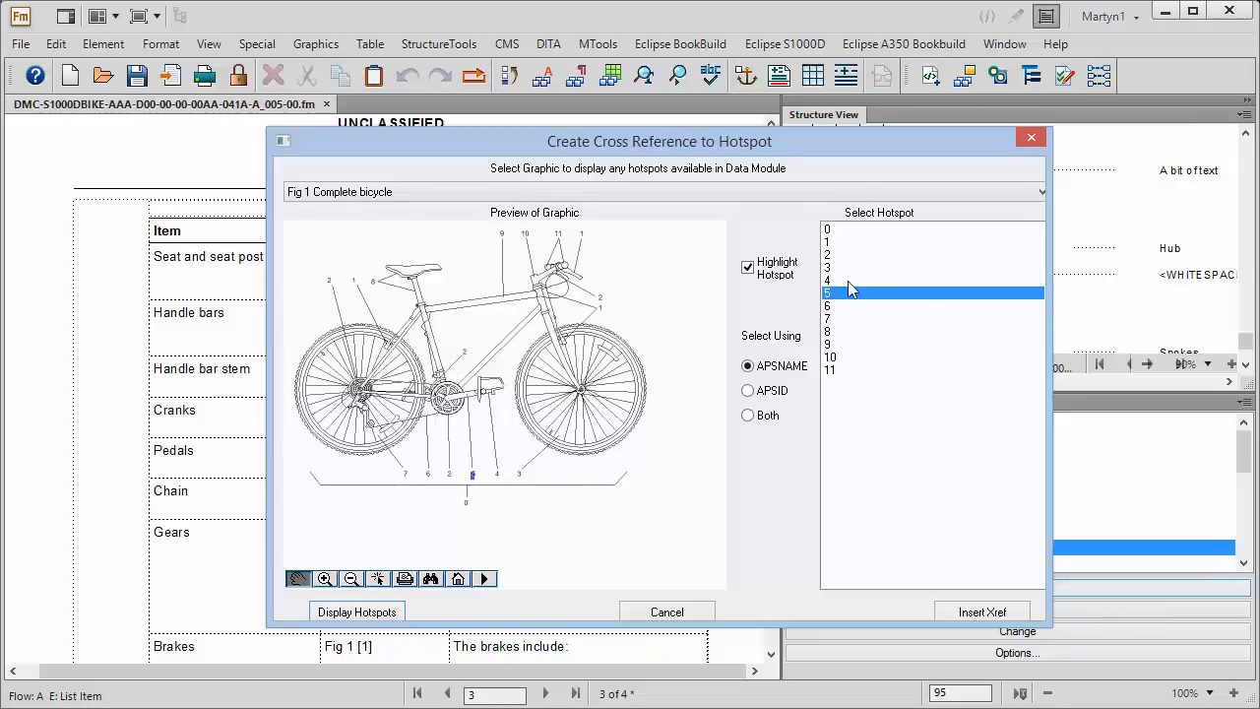
click(829, 255)
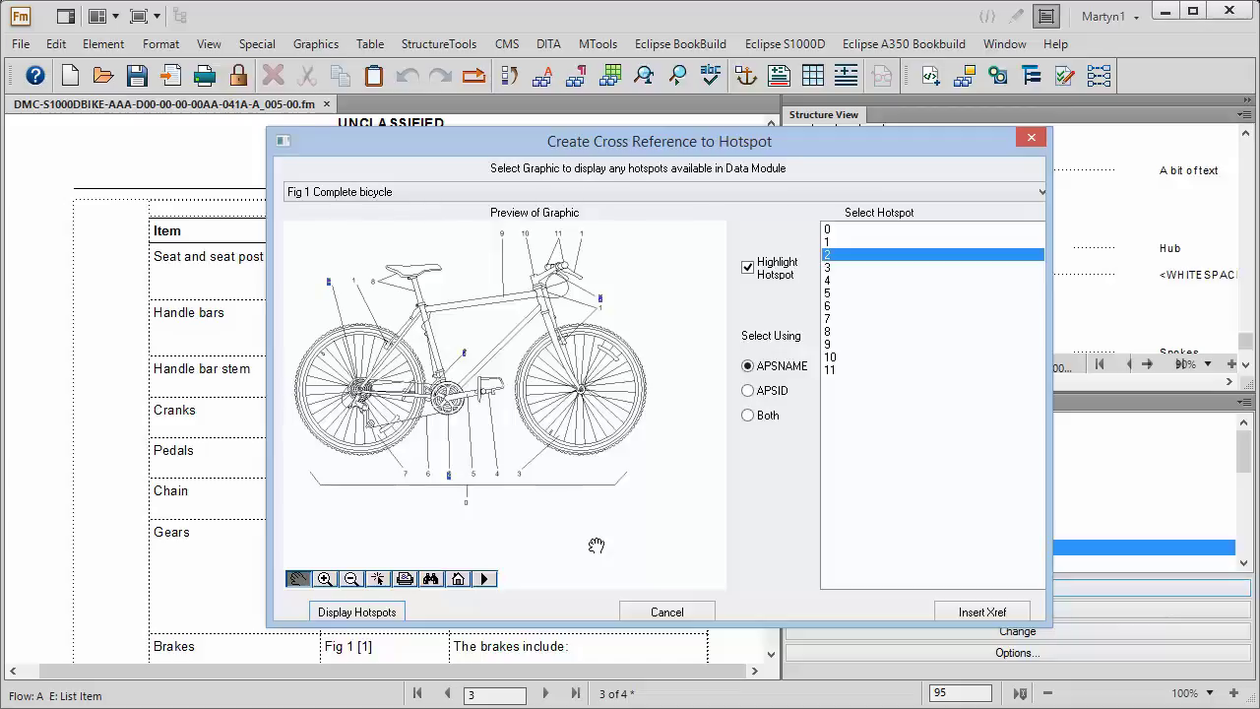
click(972, 612)
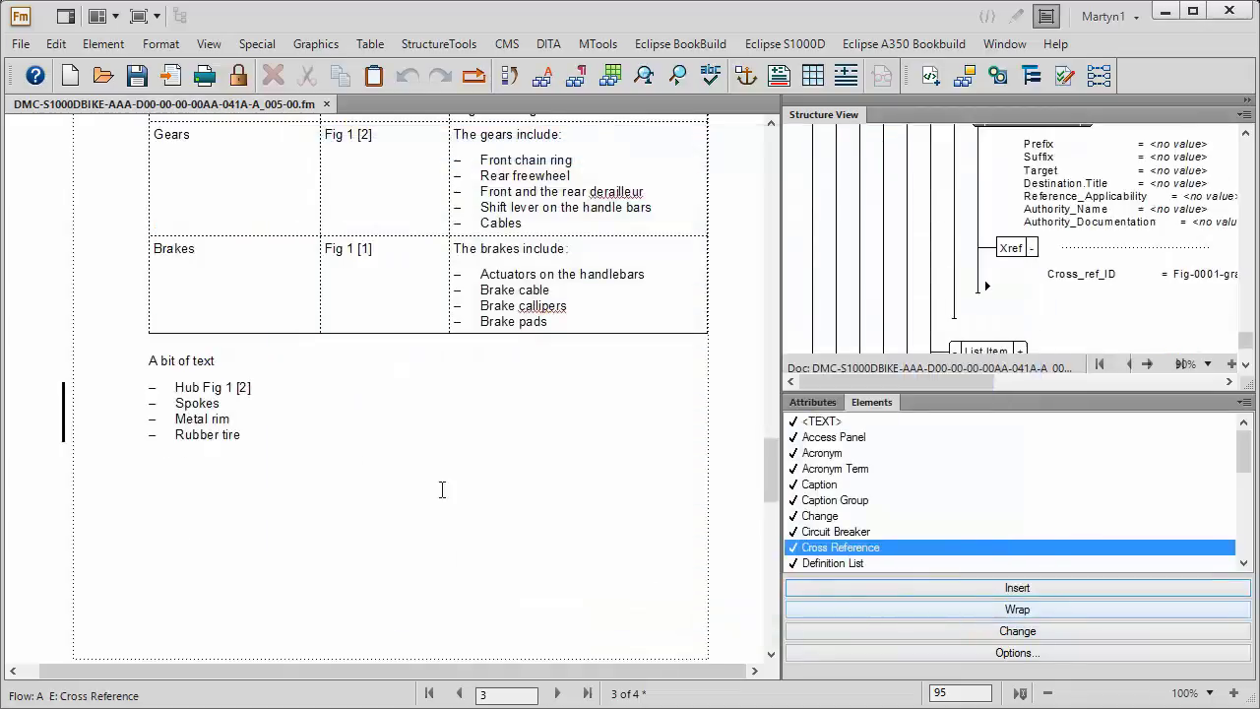
Step: Insert a hotspot cross-reference to hotspot 3 of Fig 1 Complete bicycle after the "Spokes" list item
click(236, 406)
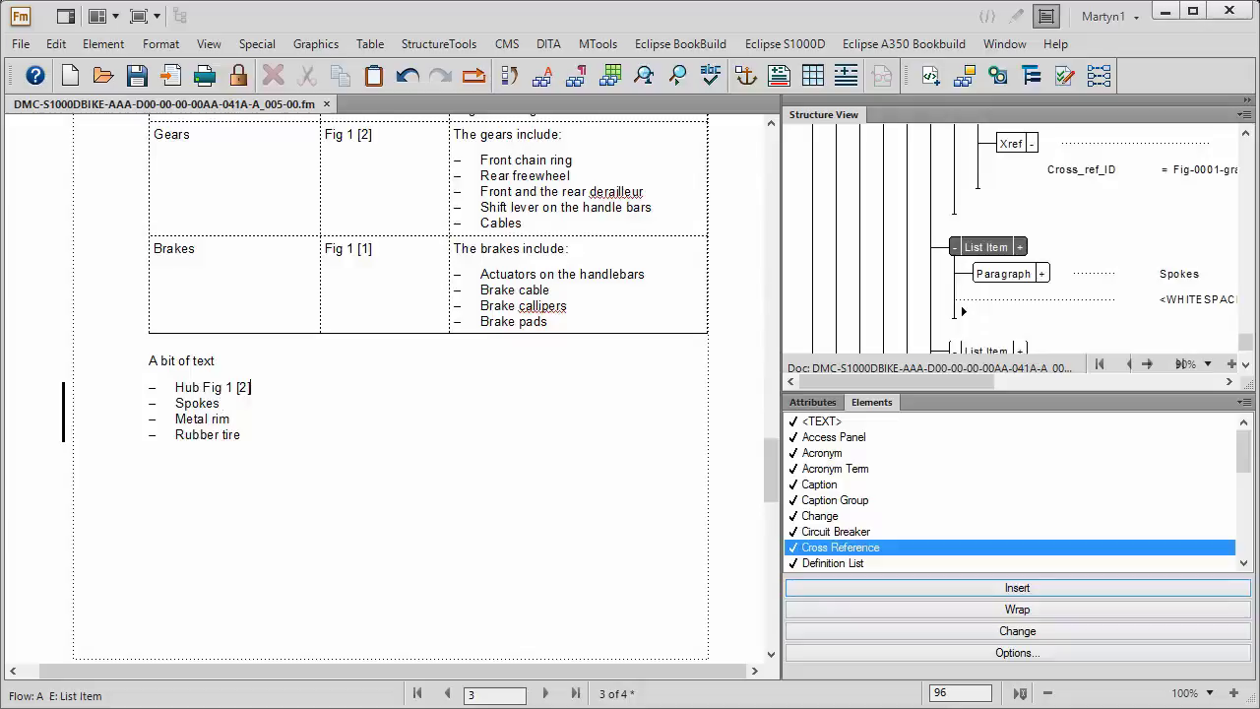
click(965, 587)
click(580, 386)
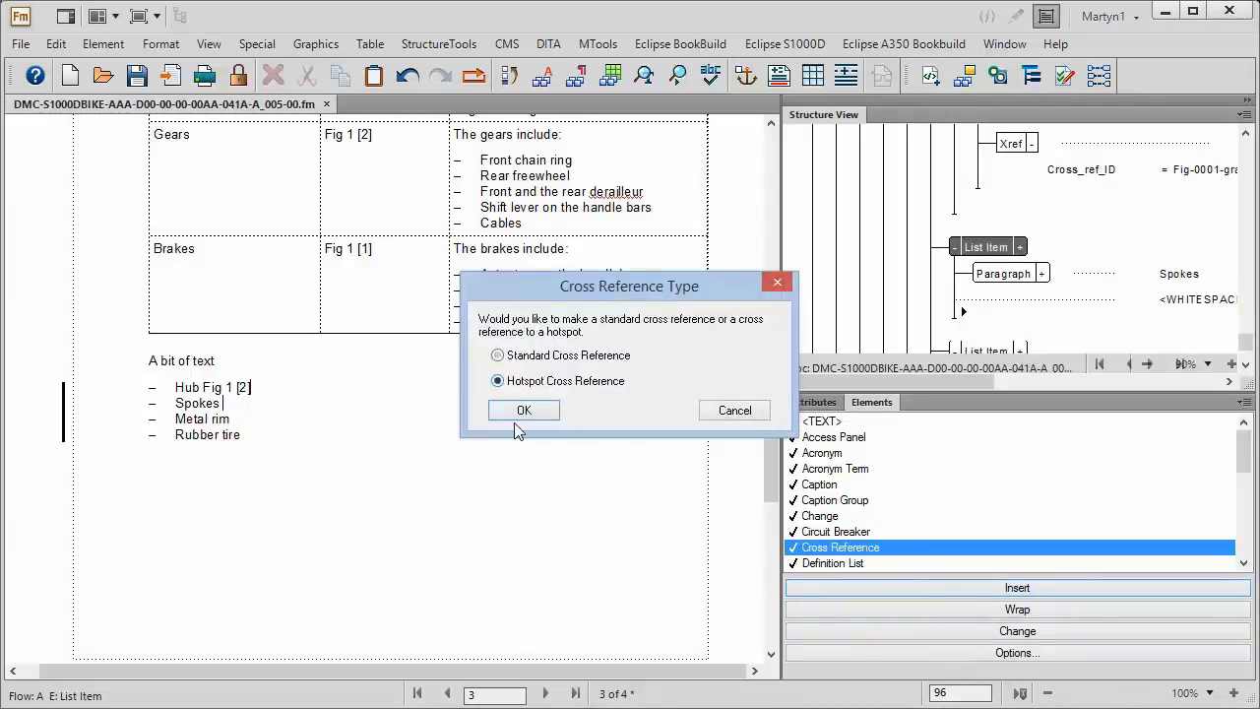
click(534, 417)
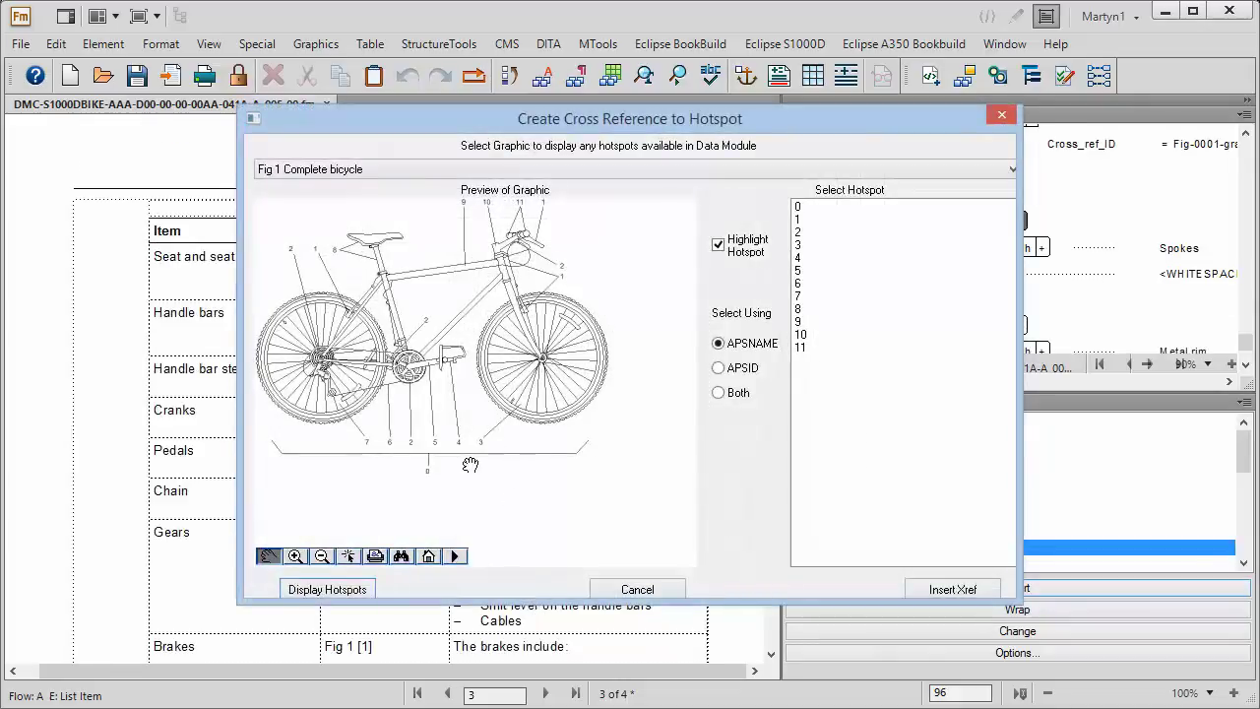
click(804, 247)
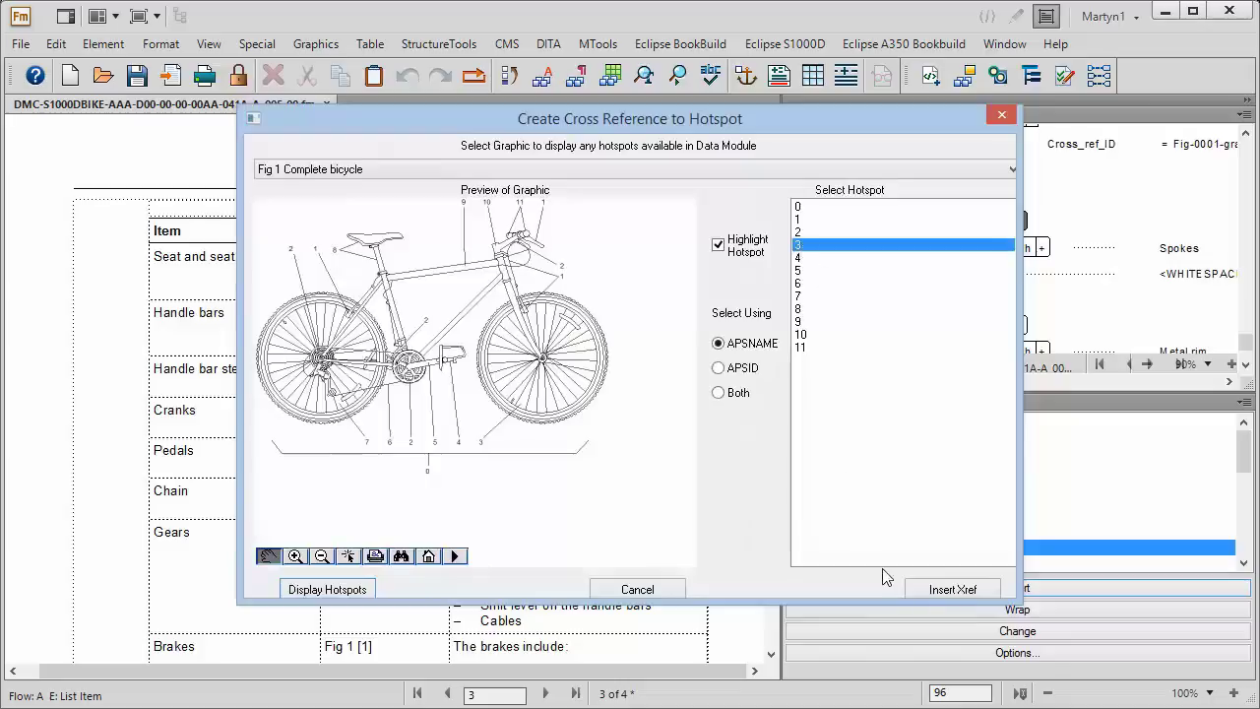
click(950, 590)
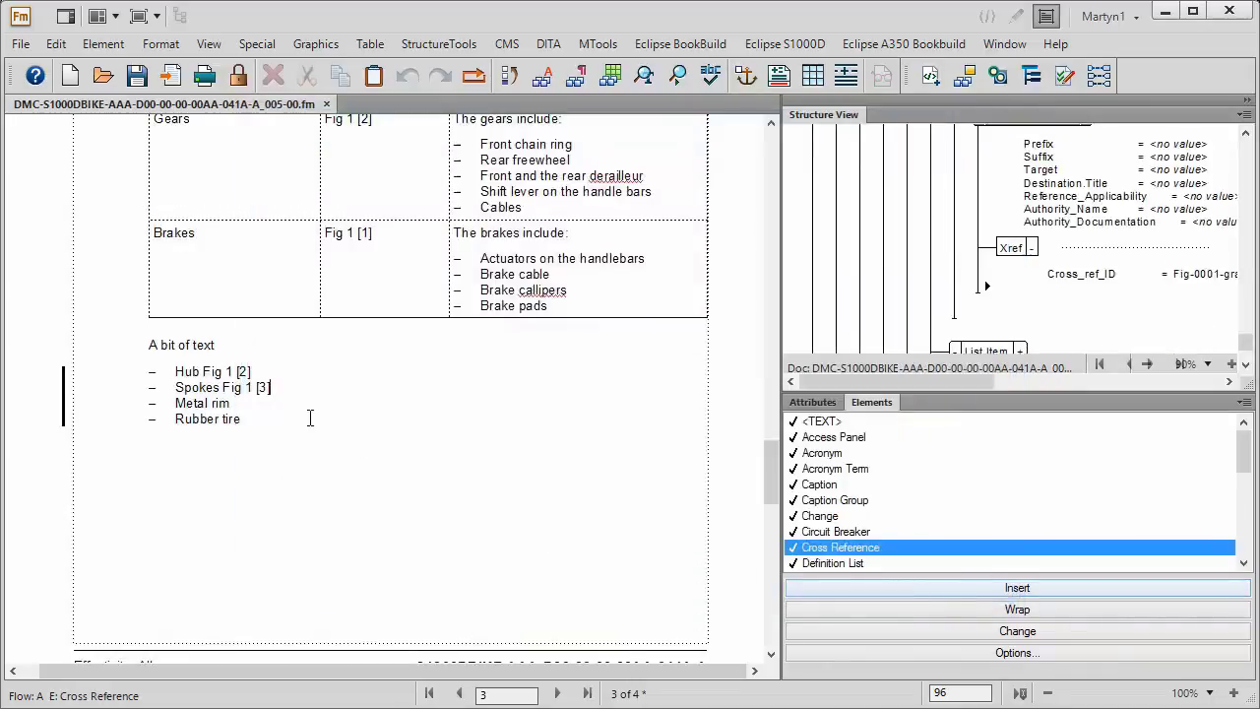
Step: Enclose the Hub and Spokes cross-references in parentheses, each with "see" before the figure reference
click(202, 372)
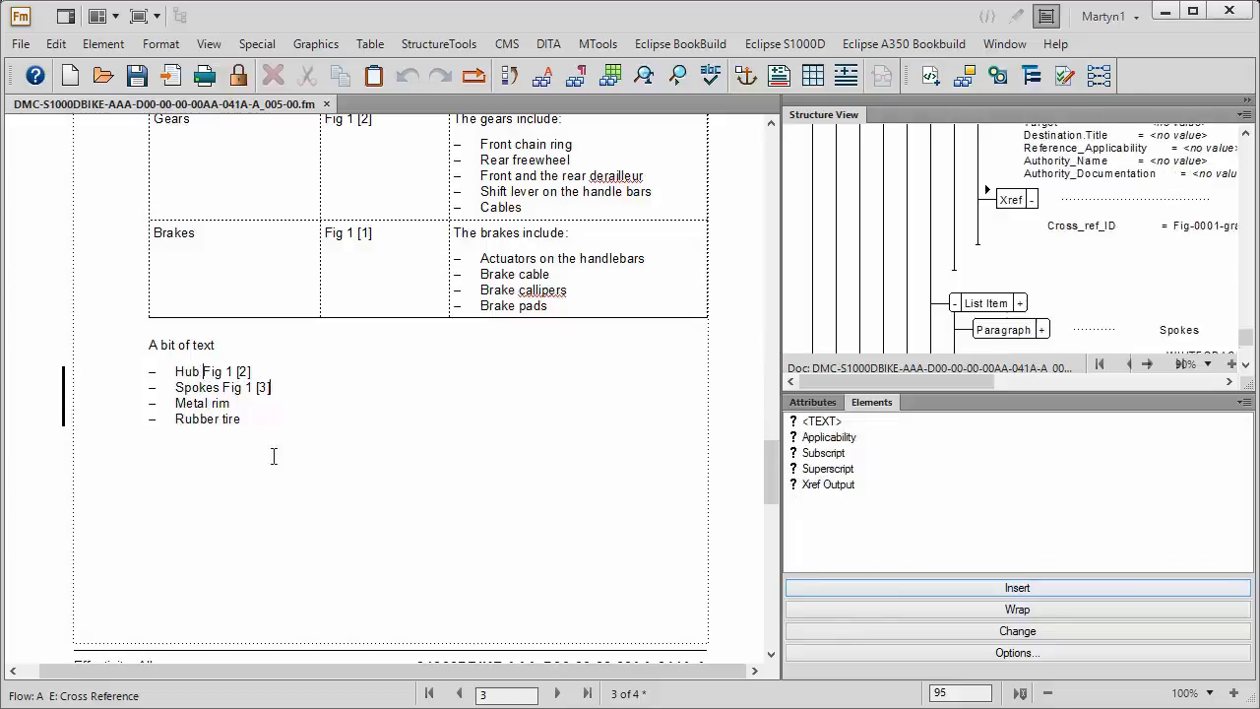
text((see)
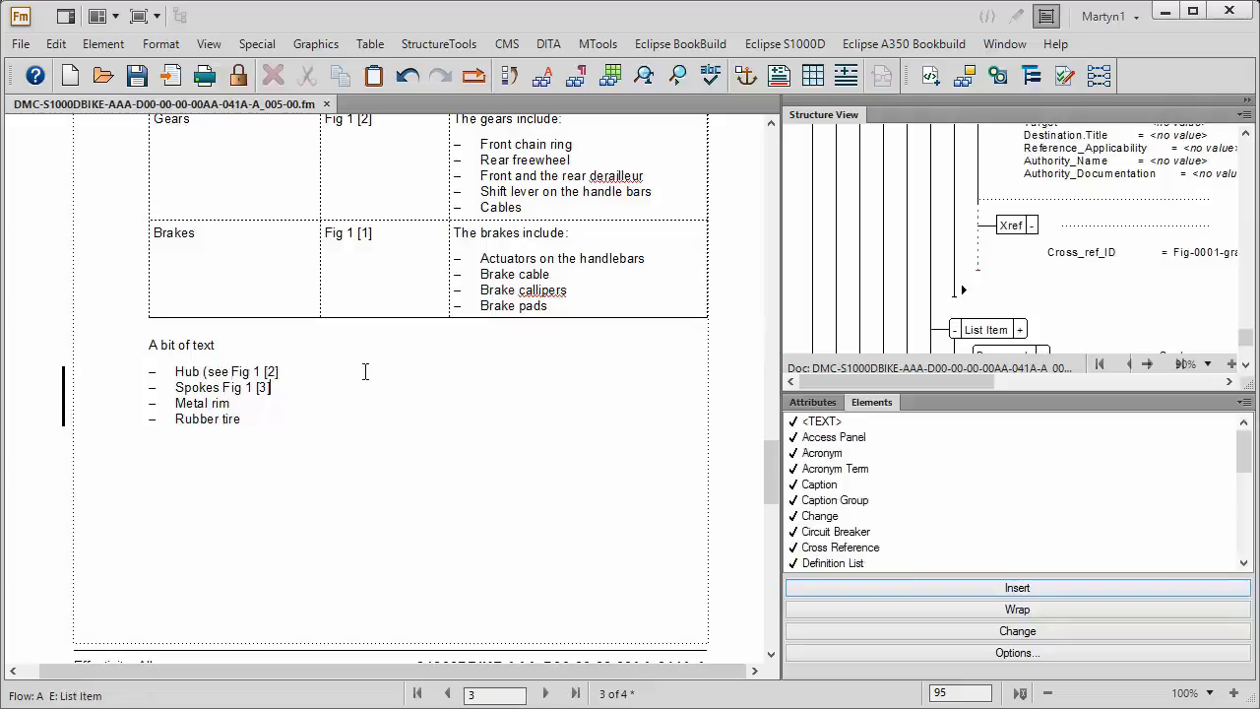
text( ))
click(224, 387)
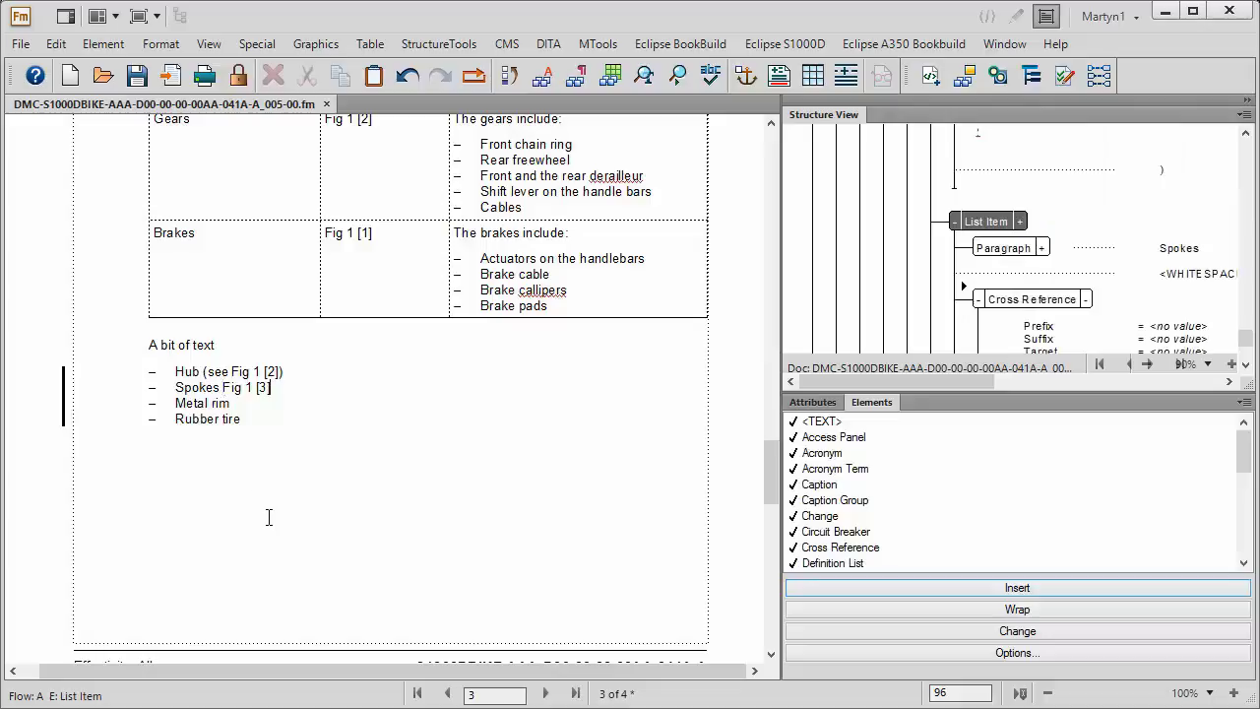
text((see)
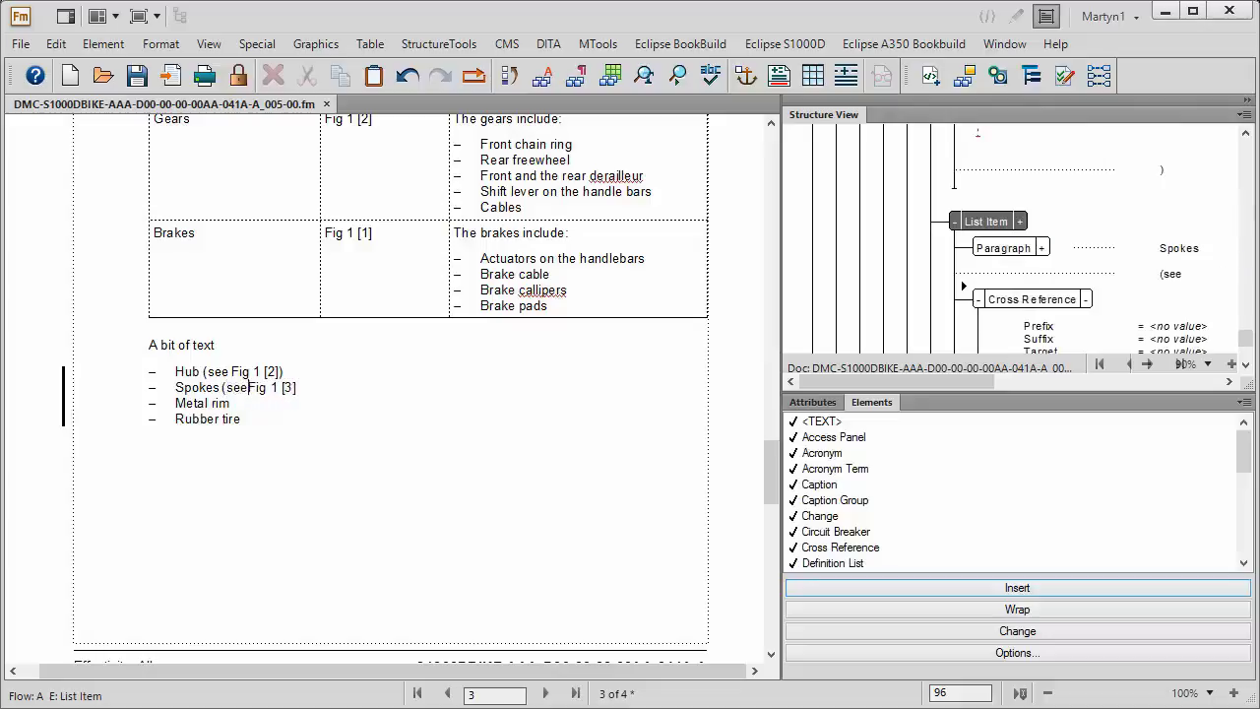
key(End)
text())
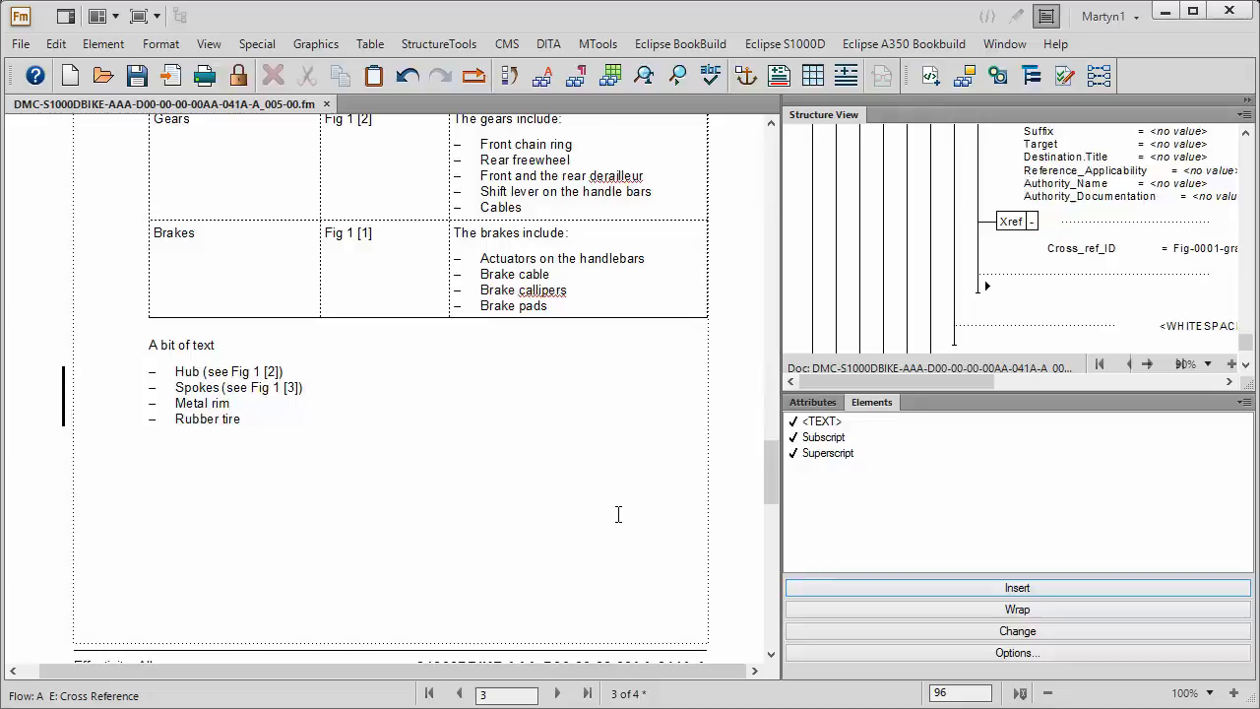
click(618, 513)
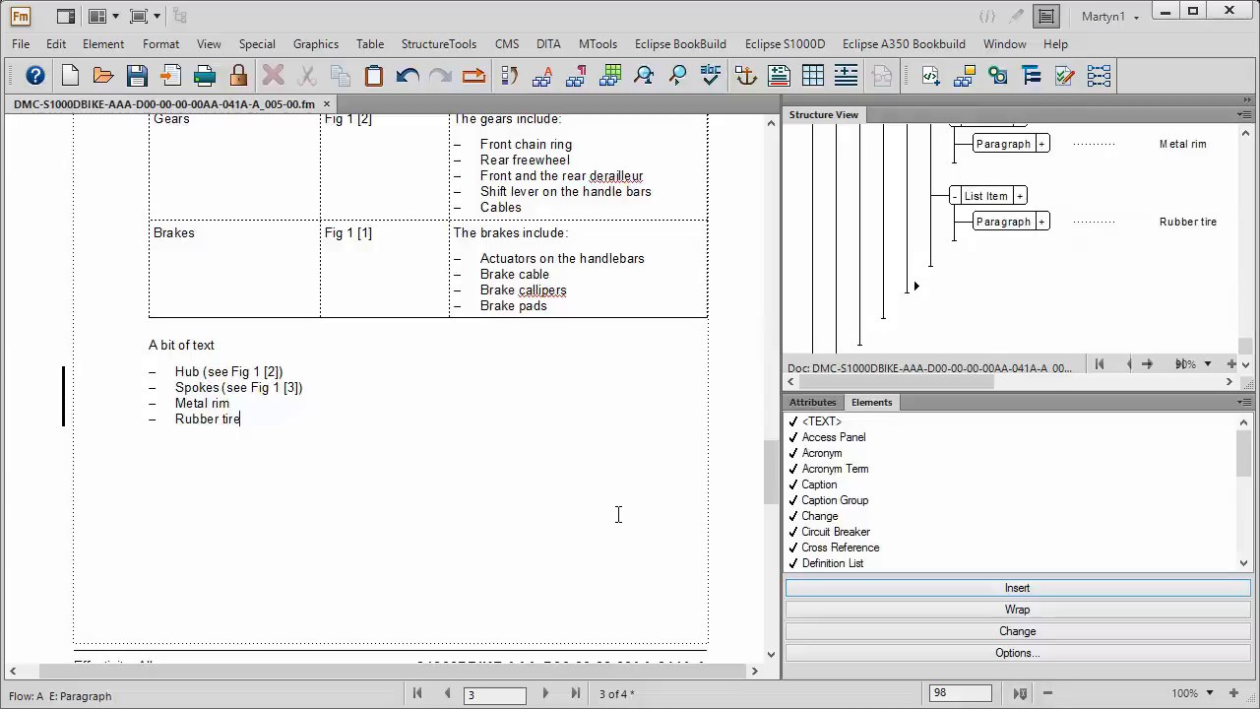
click(323, 387)
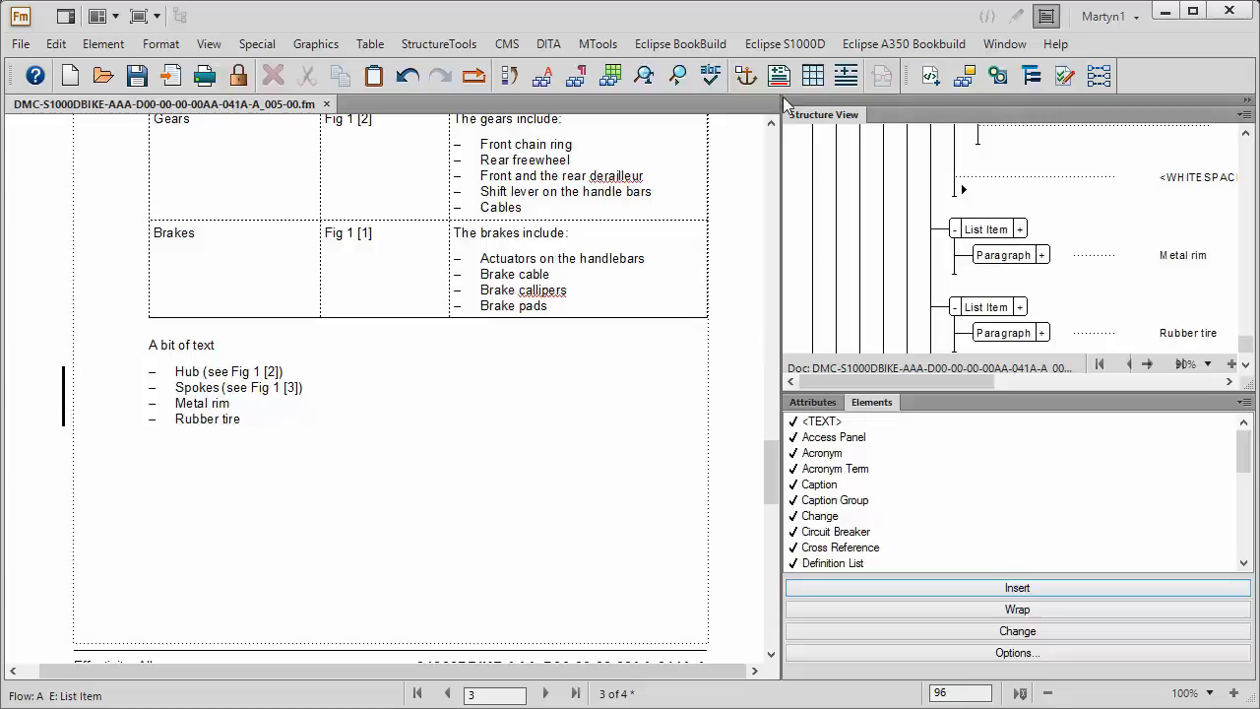
Step: Set the Hotspot Cross Reference Format in the S1000D preferences to "([aspname], Fig x)" and apply it
click(792, 47)
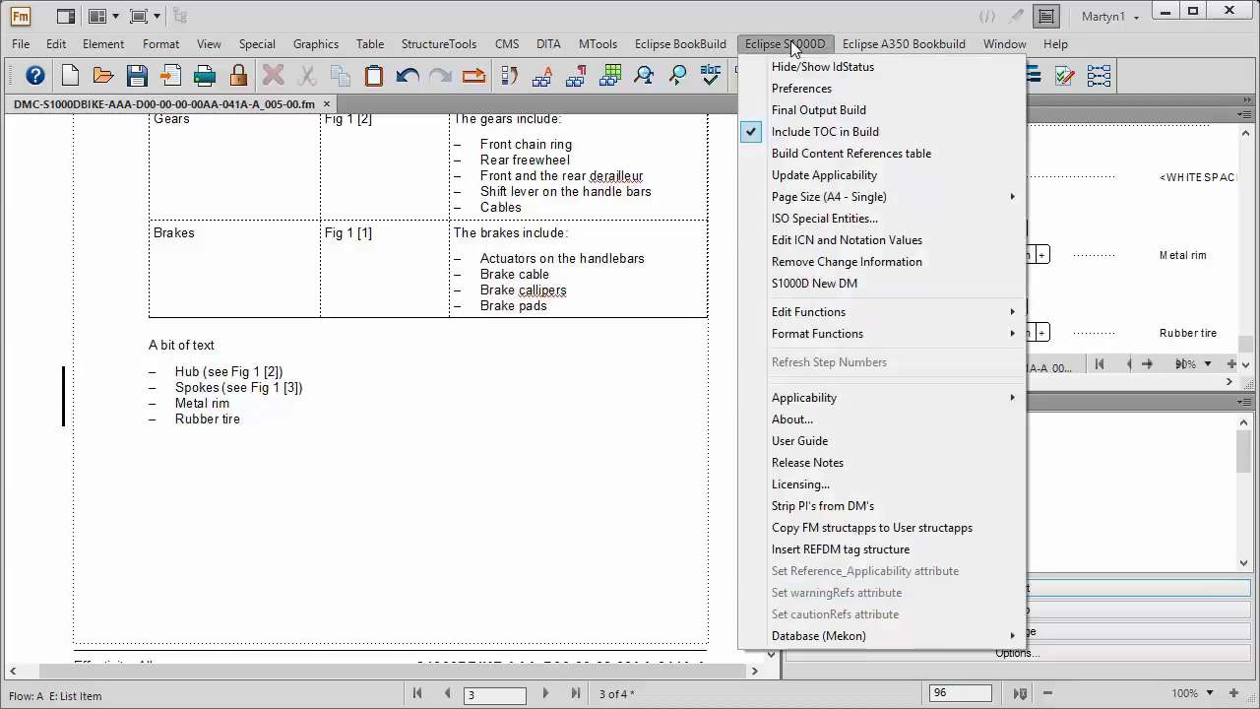
click(803, 92)
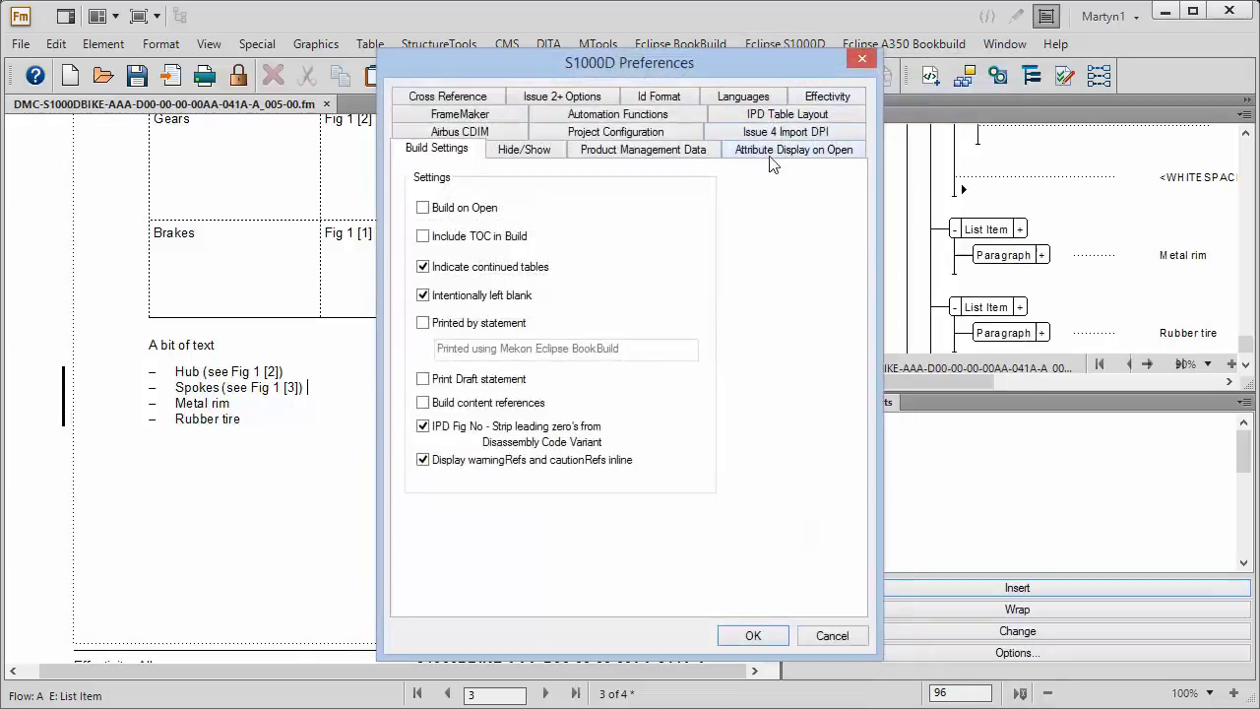
drag(531, 65, 798, 62)
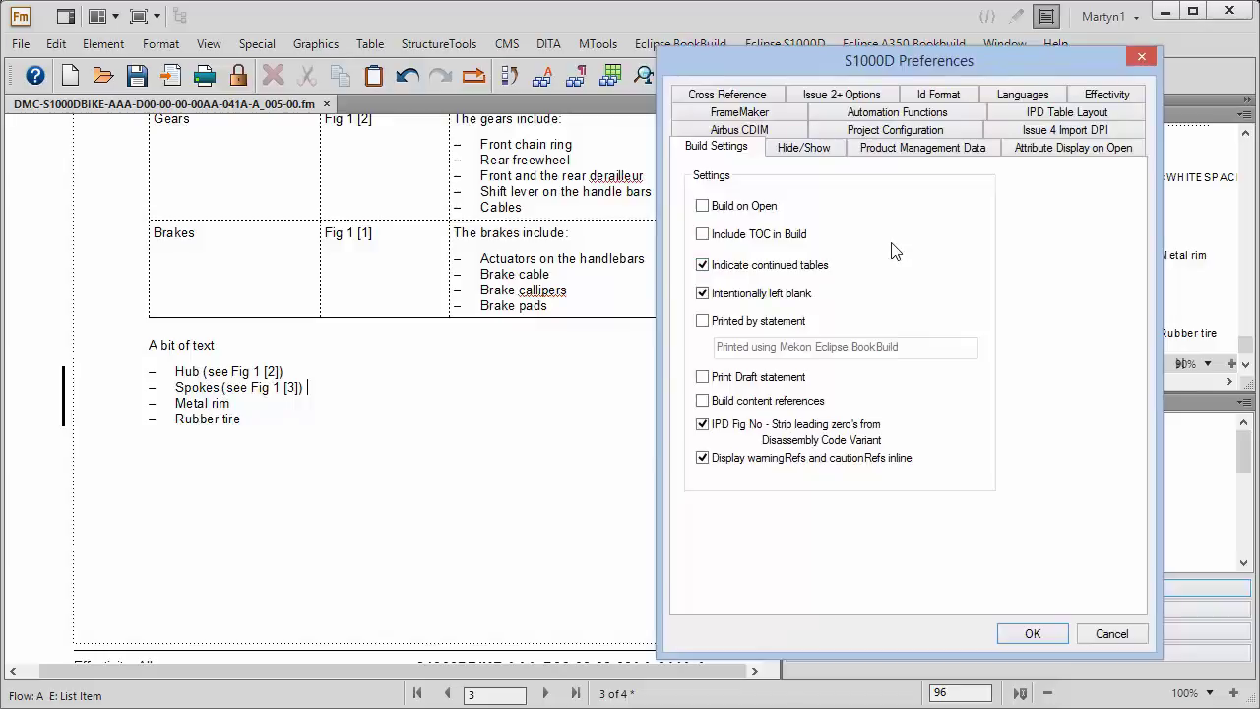
click(738, 95)
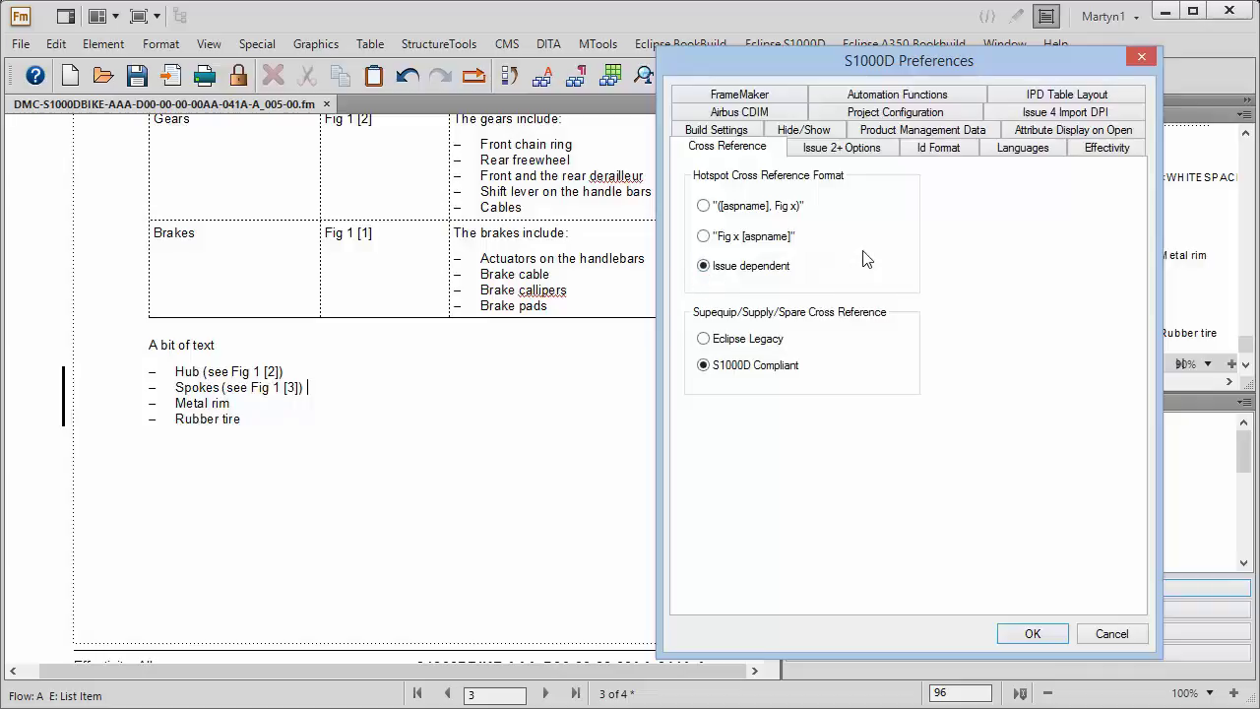
click(704, 207)
click(1032, 634)
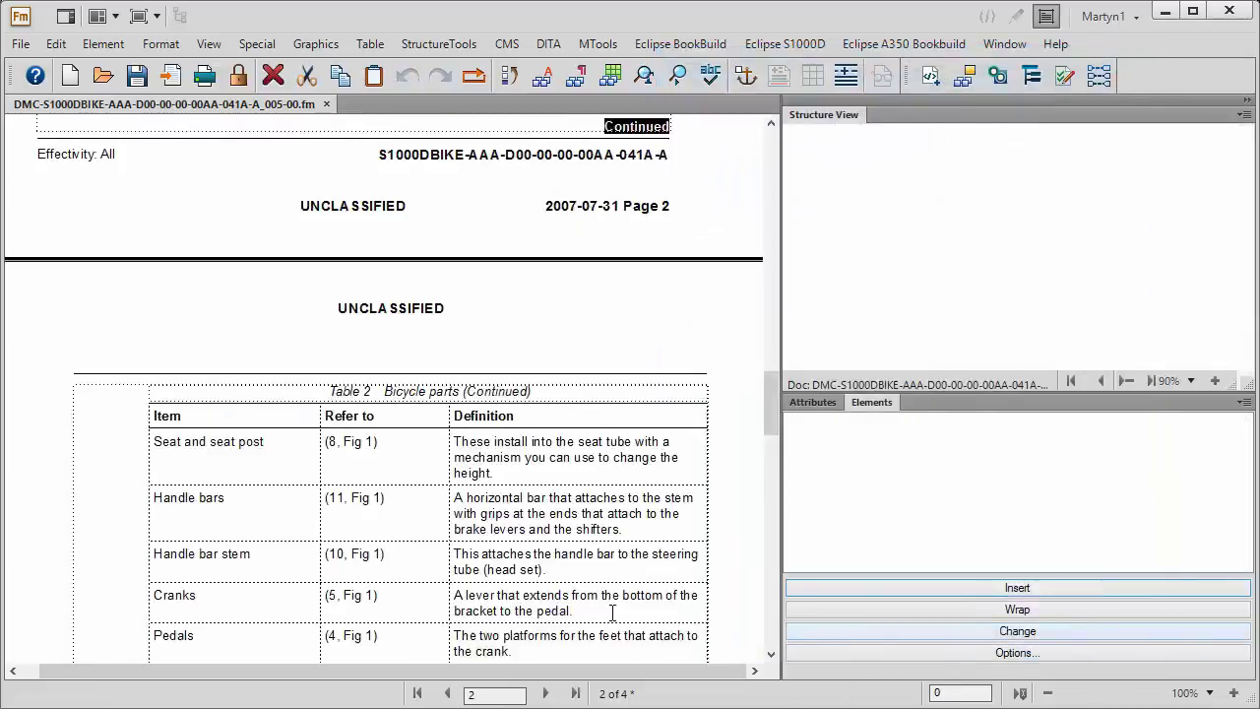
Step: Check the hotspot reference format in the parts table and in the Hub and Spokes list items
scroll(653, 322, down, 12)
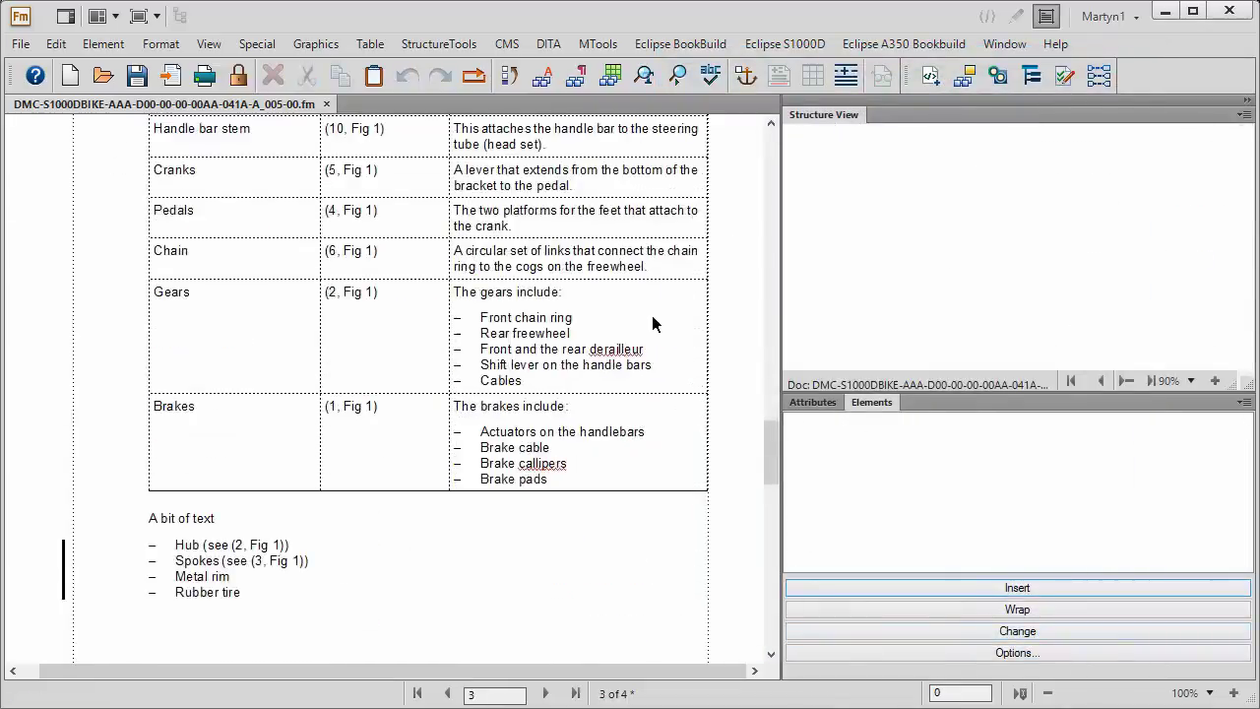
scroll(652, 320, up, 1)
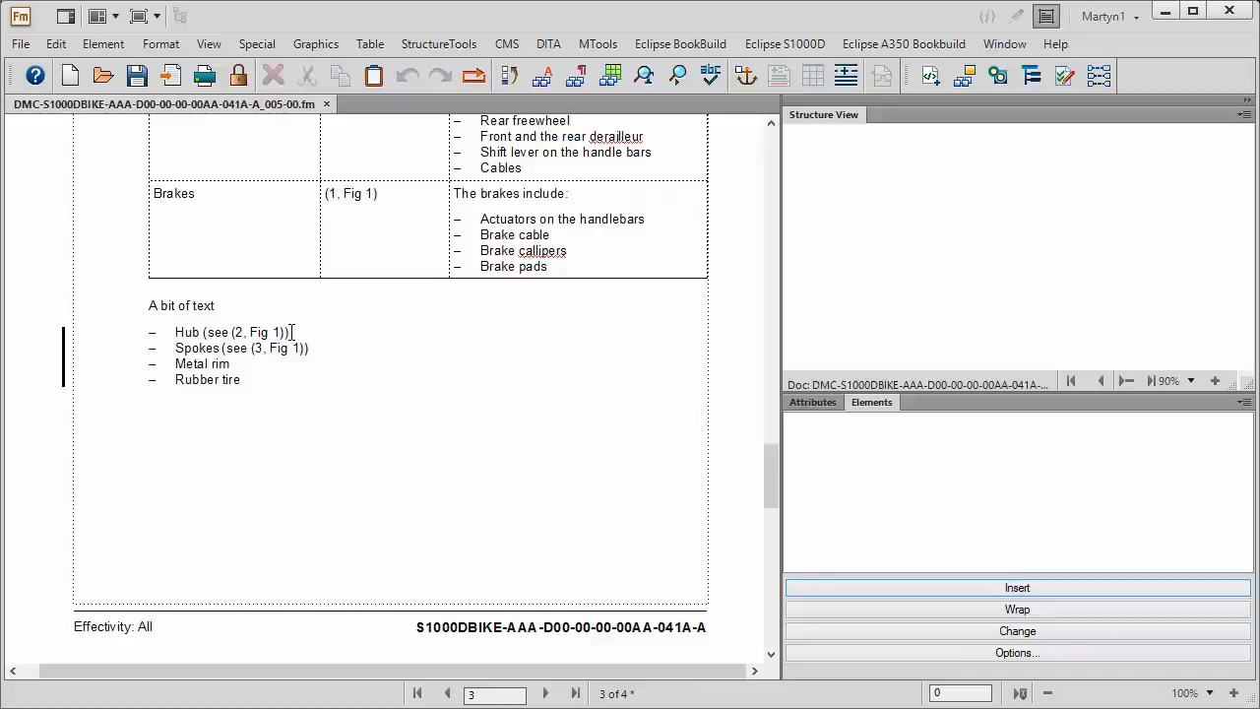
click(241, 333)
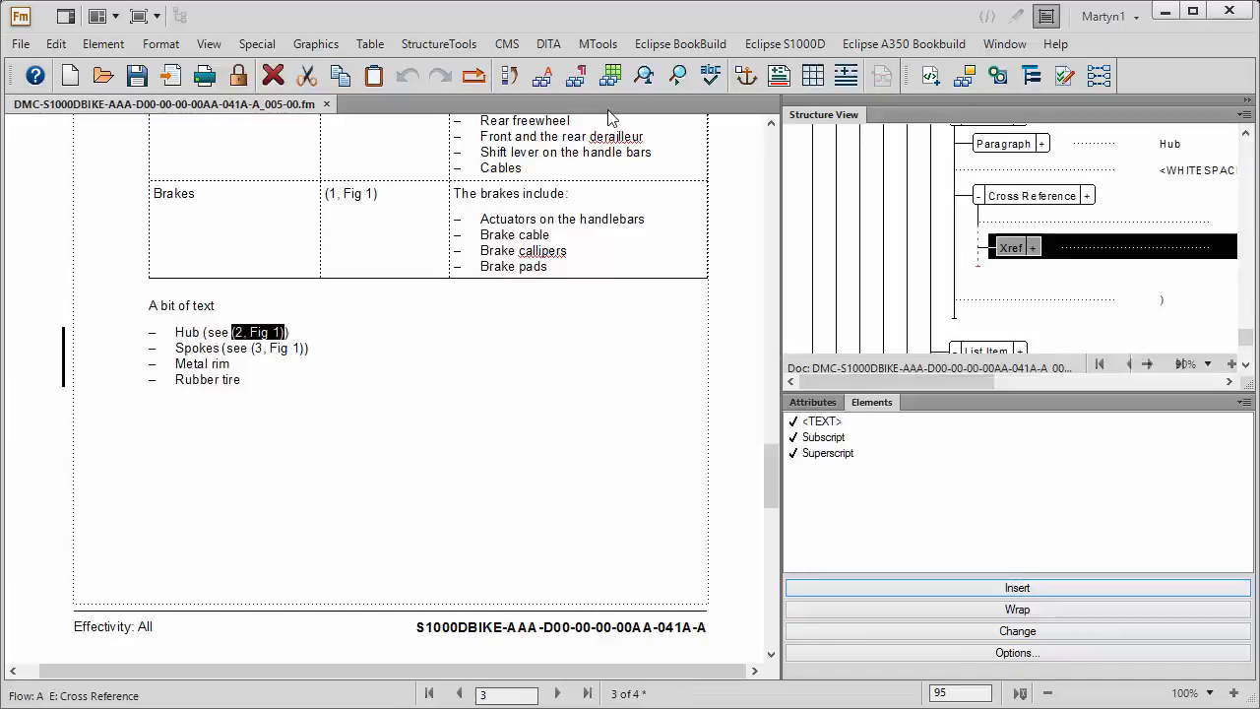
Step: Set the Hotspot Cross Reference Format in the S1000D preferences to "Fig x [aspname]", apply it and review the Hub and Spokes references
click(755, 46)
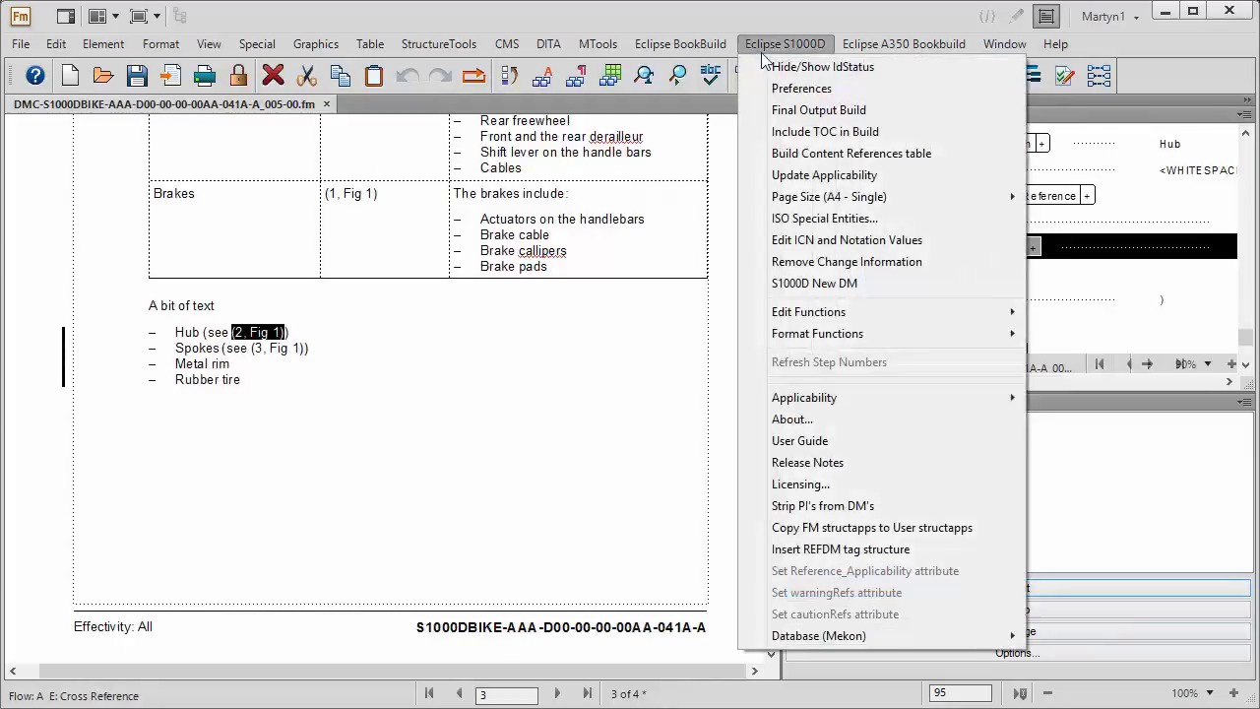
click(800, 90)
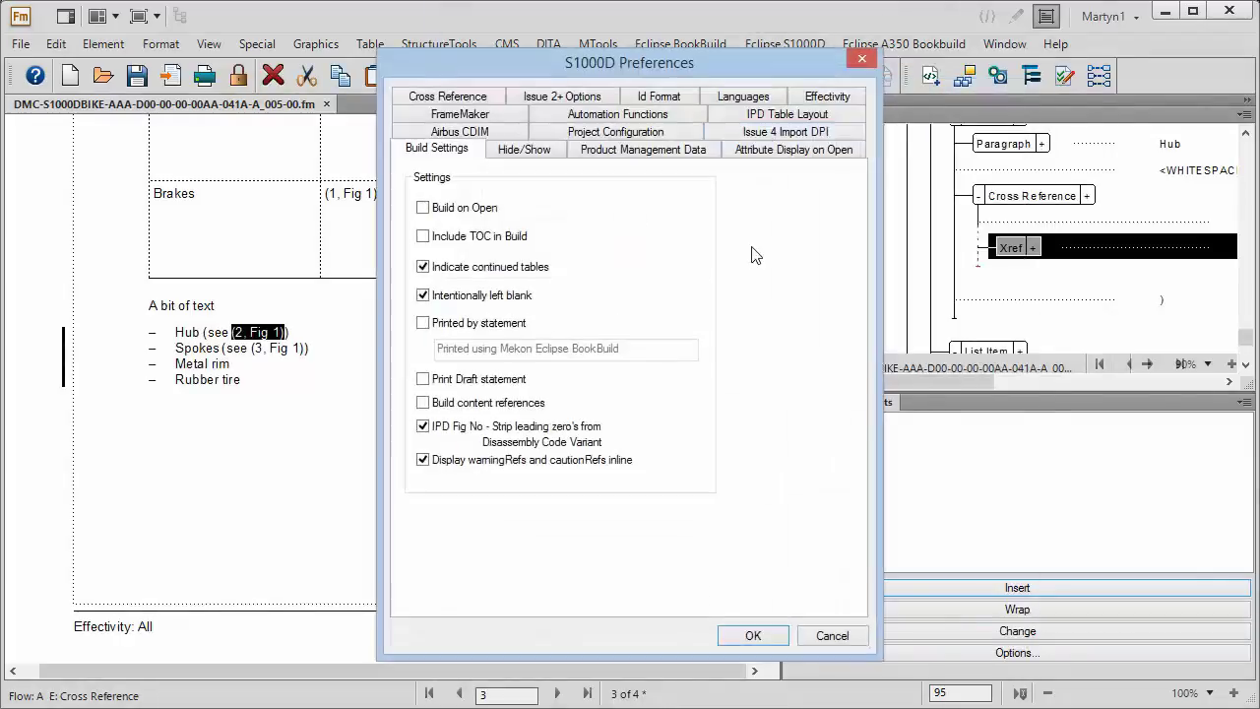
click(452, 96)
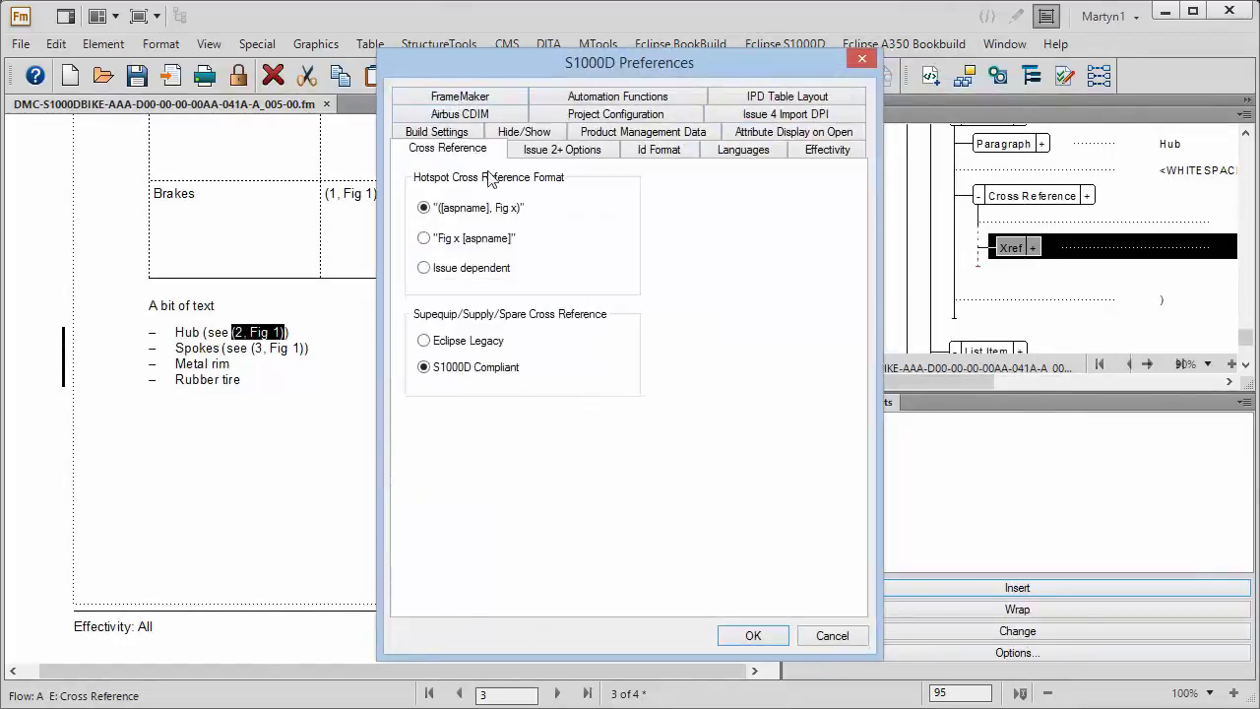
click(489, 241)
click(753, 635)
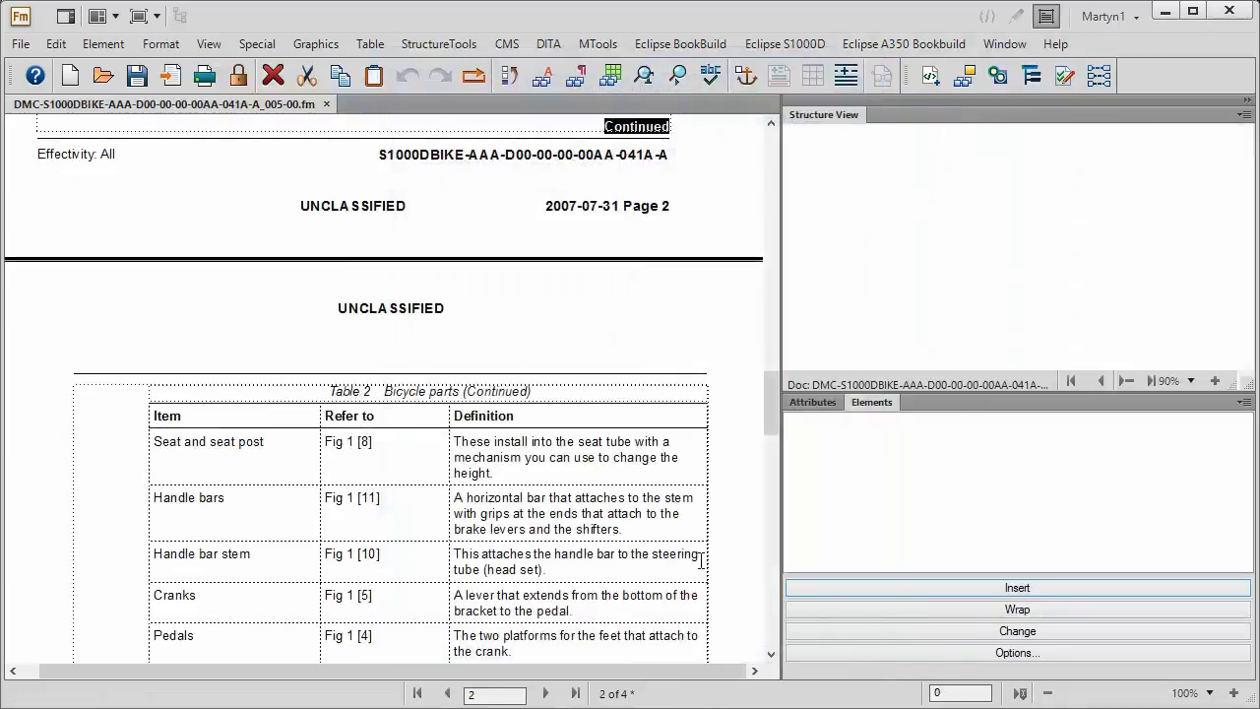
scroll(646, 496, down, 5)
scroll(643, 493, down, 3)
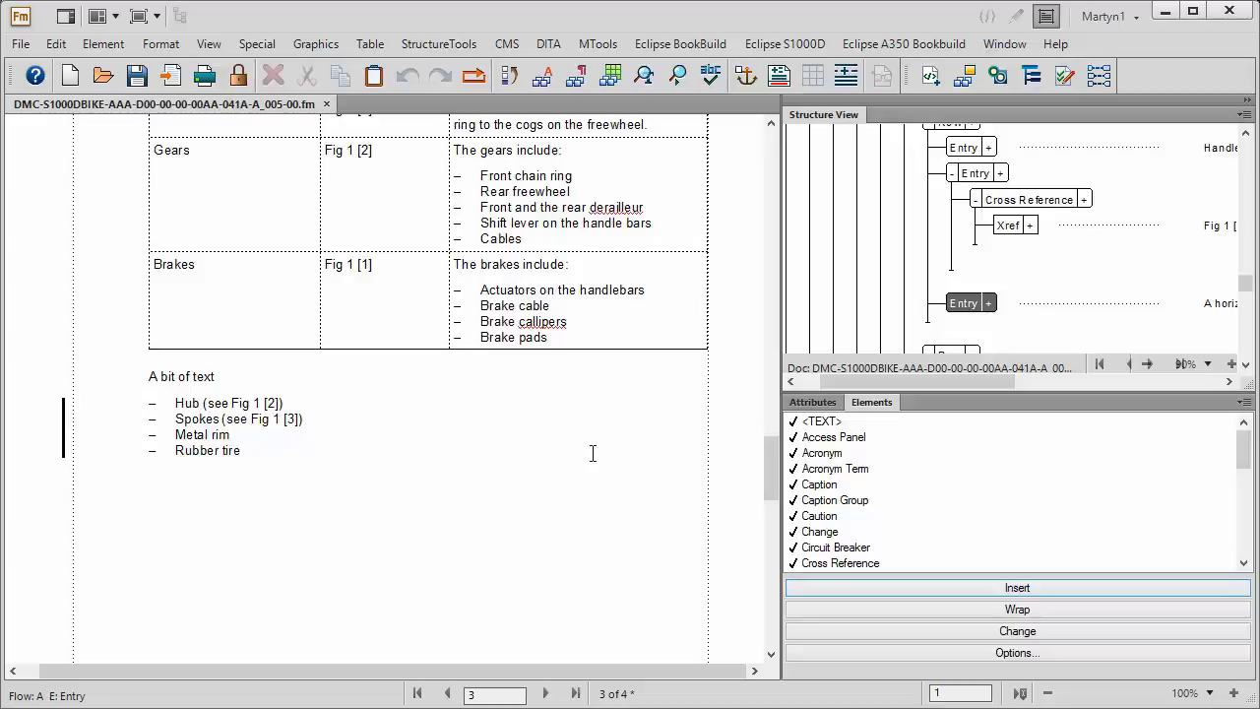
click(321, 418)
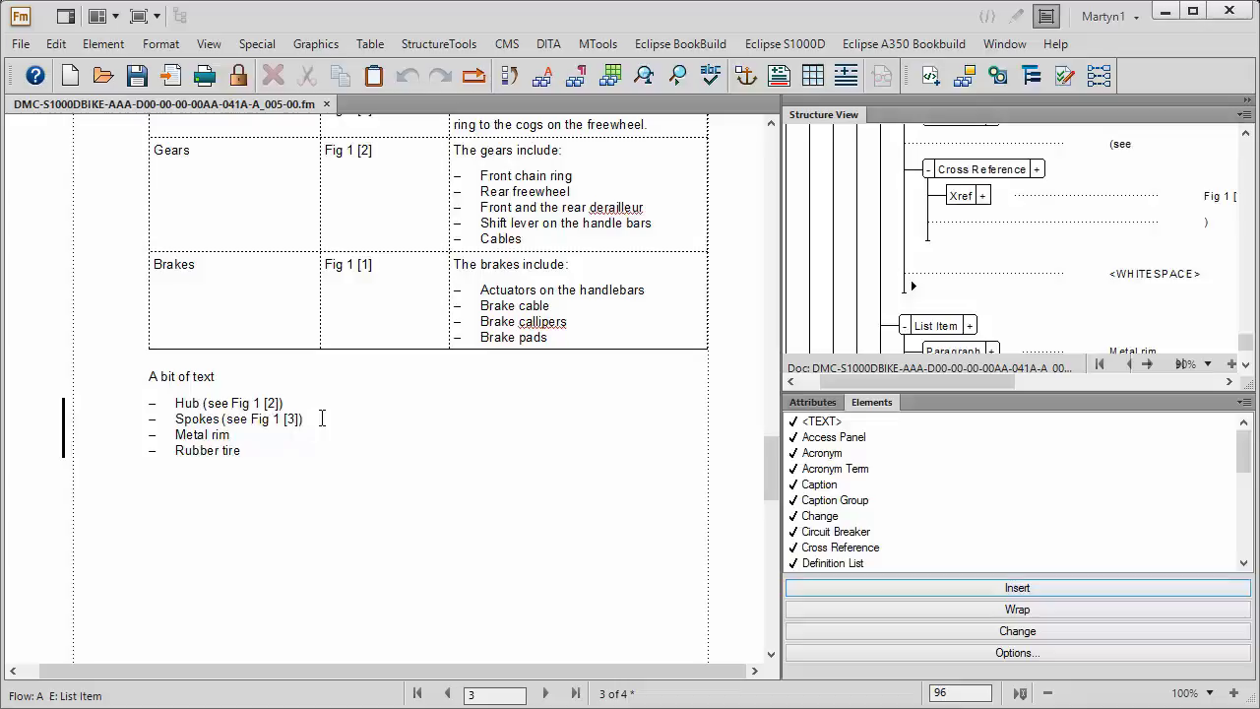
Step: Set the Hotspot Cross Reference Format in the S1000D preferences to Issue dependent, apply it and review the references in the parts table and list
click(776, 45)
click(794, 89)
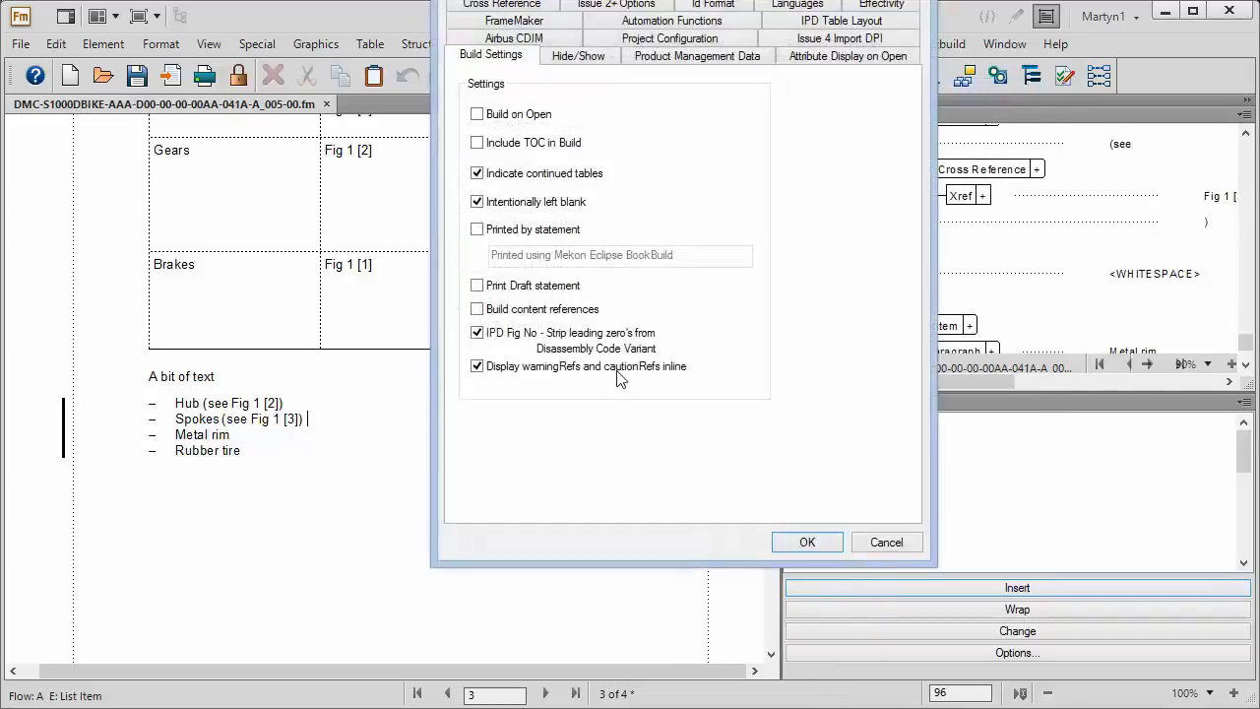
click(435, 94)
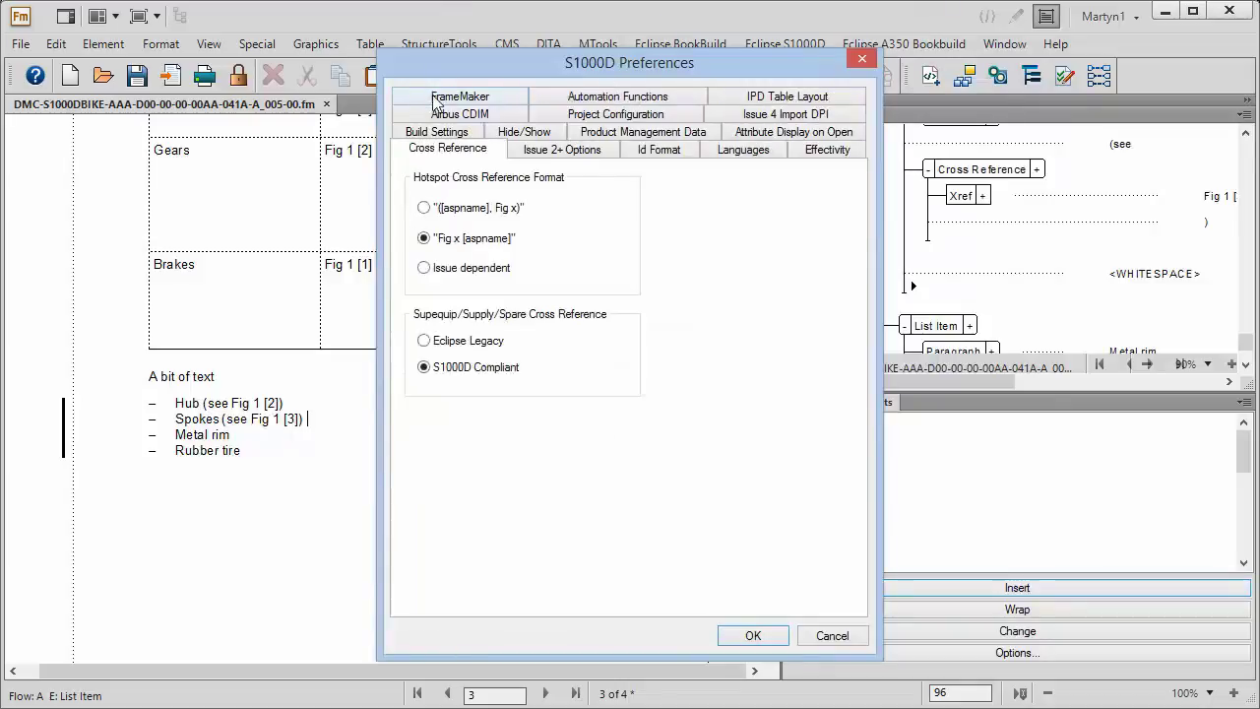
click(425, 268)
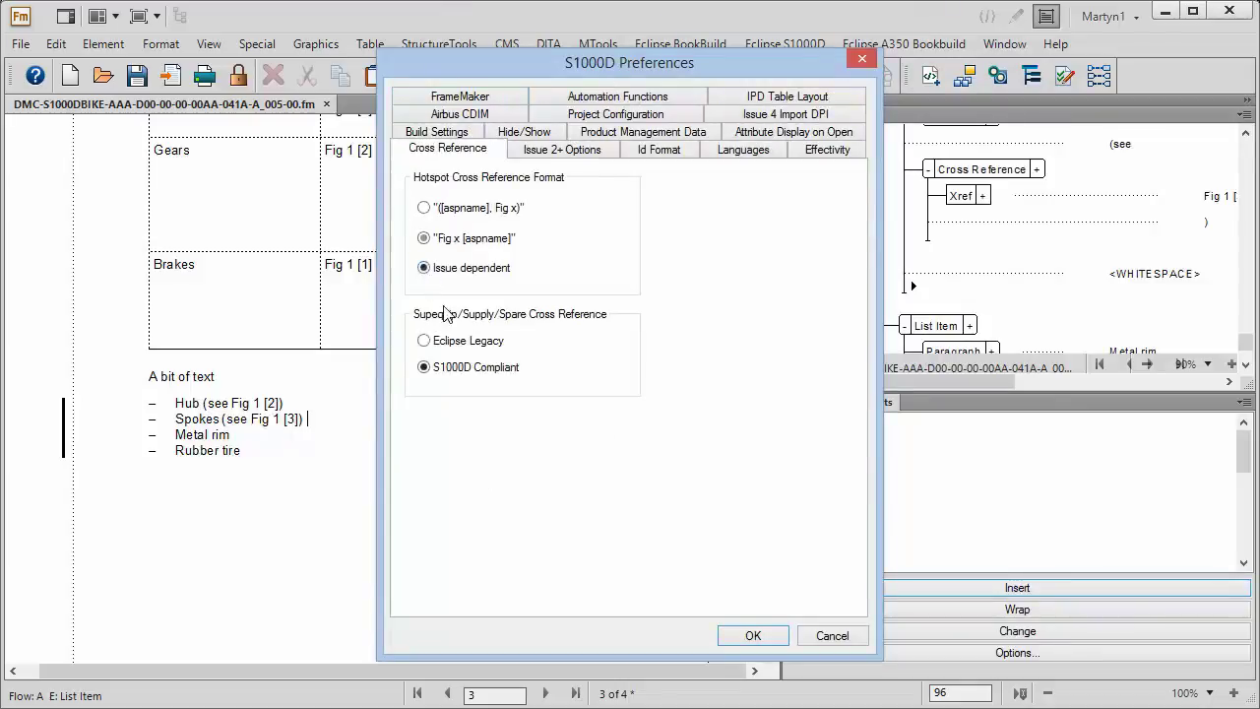
click(765, 636)
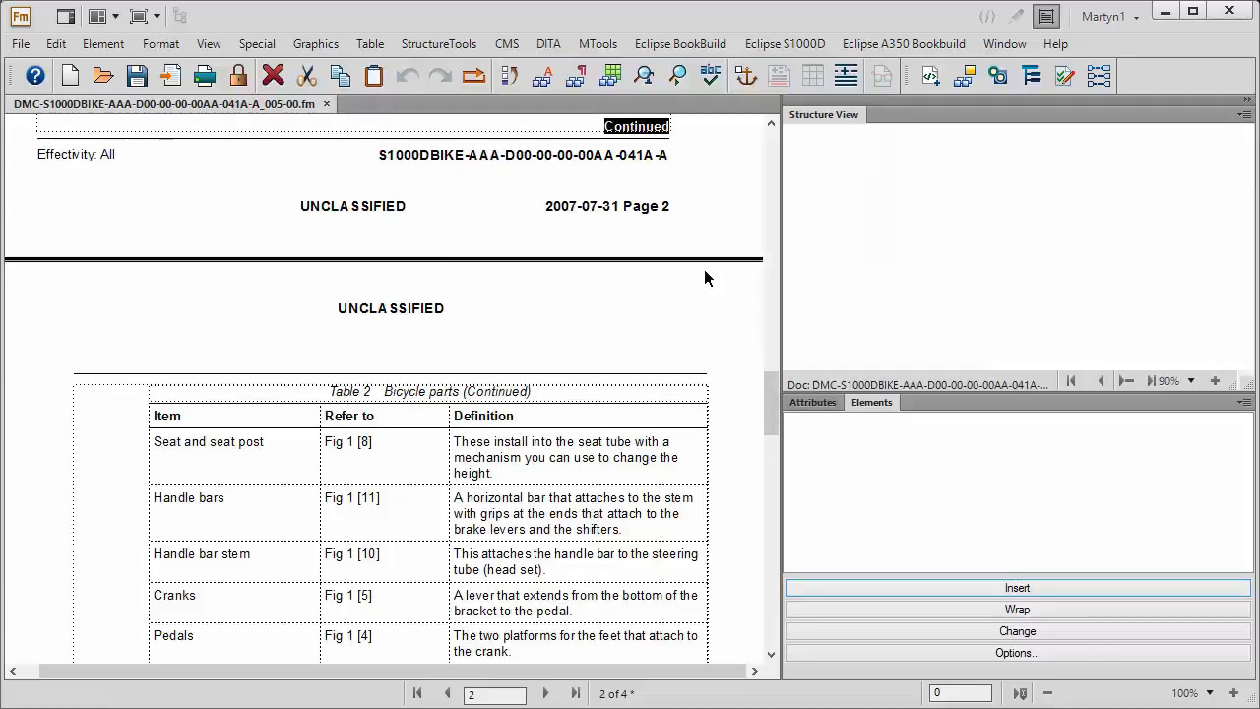
scroll(704, 276, down, 5)
scroll(704, 275, down, 3)
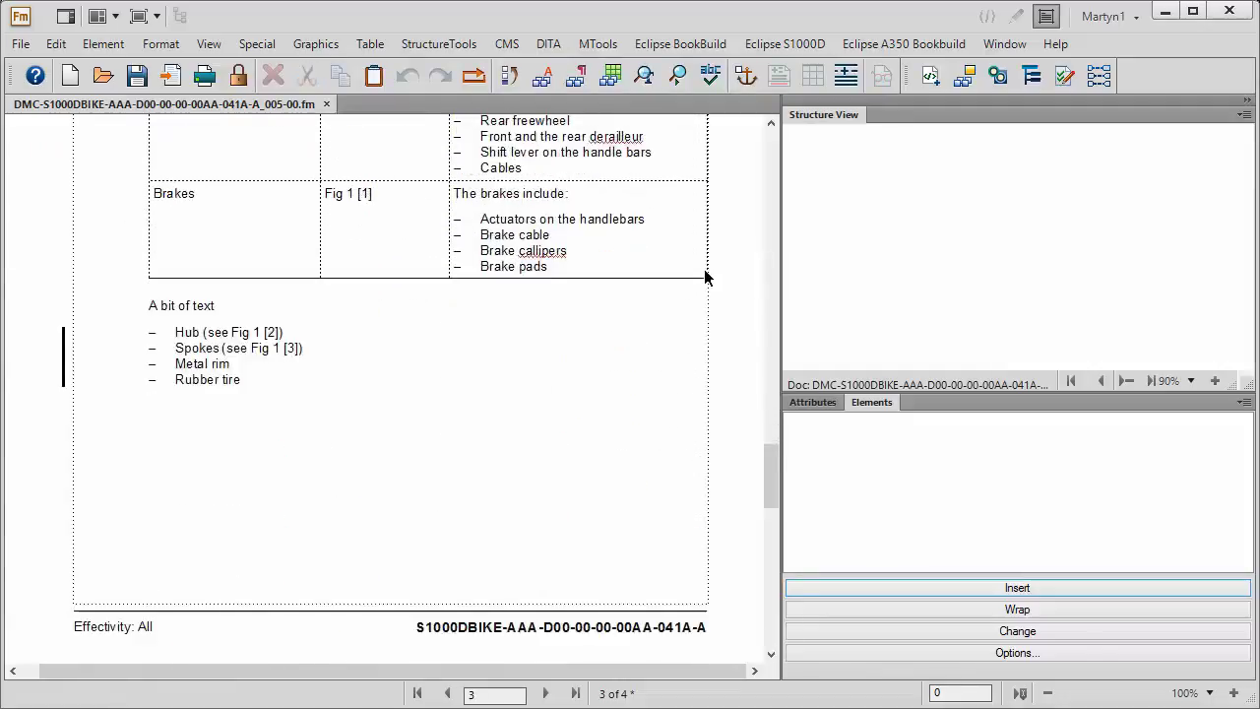